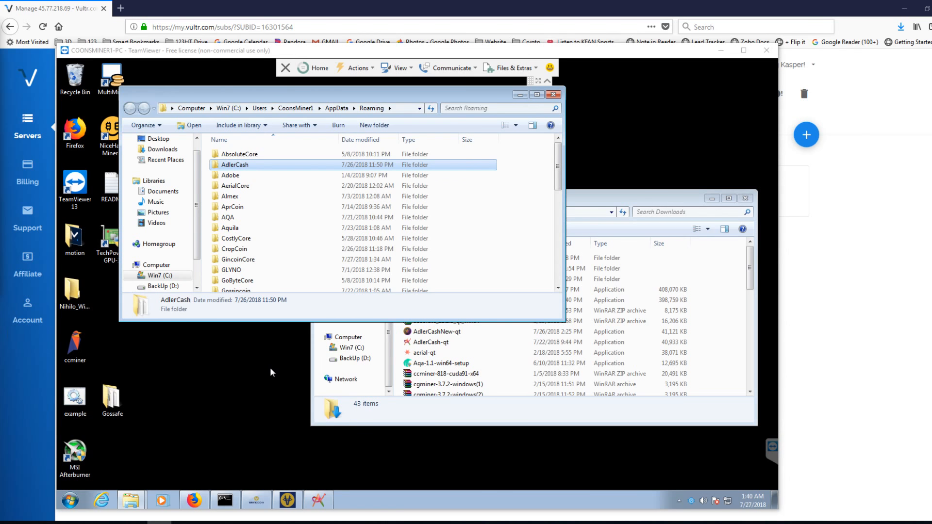
- Bring the Downloads folder window forward and switch to the running old AdlerCash Core wallet
click(633, 199)
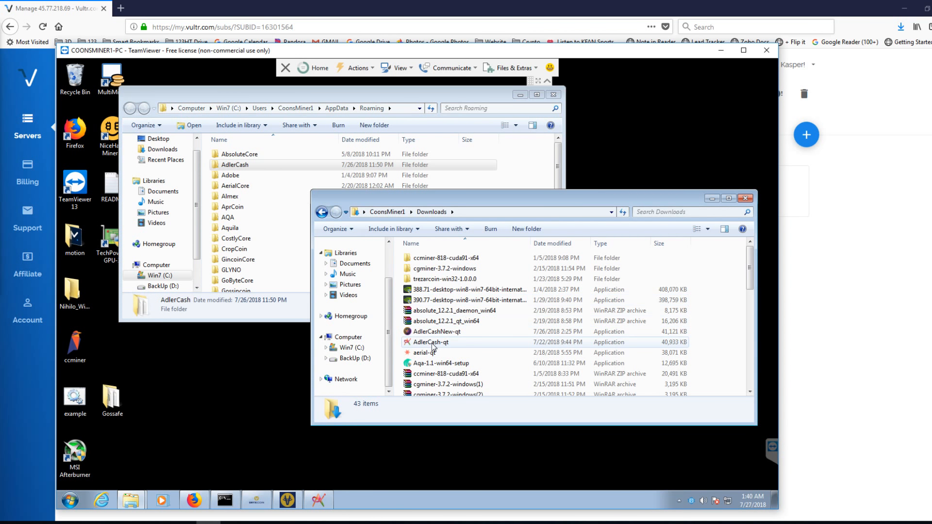
mouse_move(433, 346)
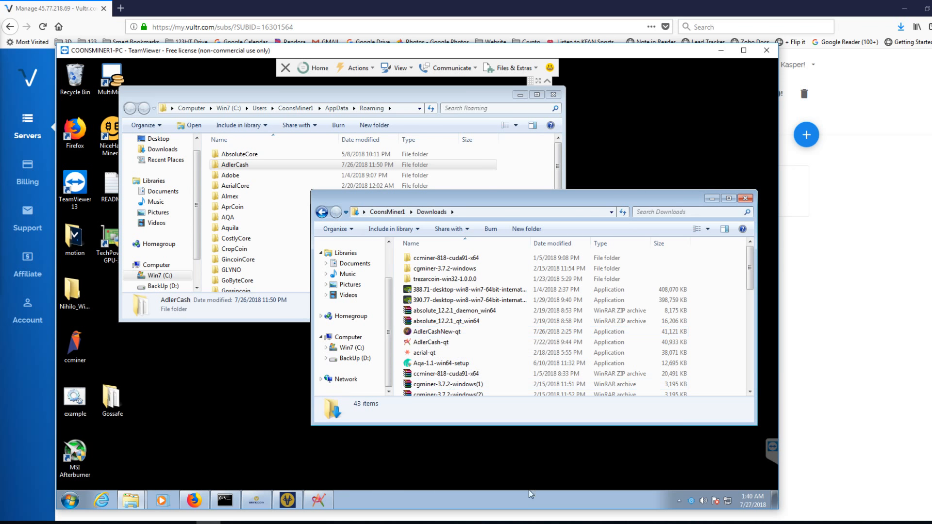
click(319, 500)
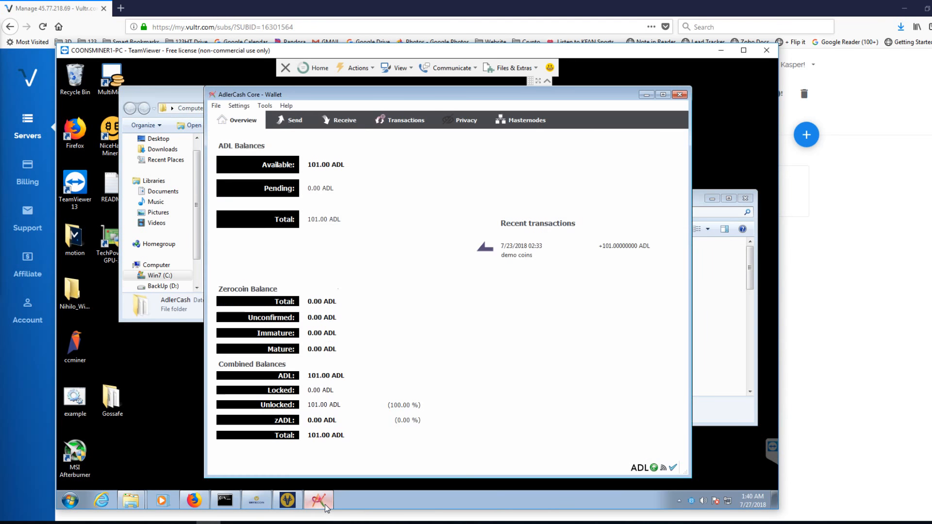
click(217, 107)
mouse_move(232, 106)
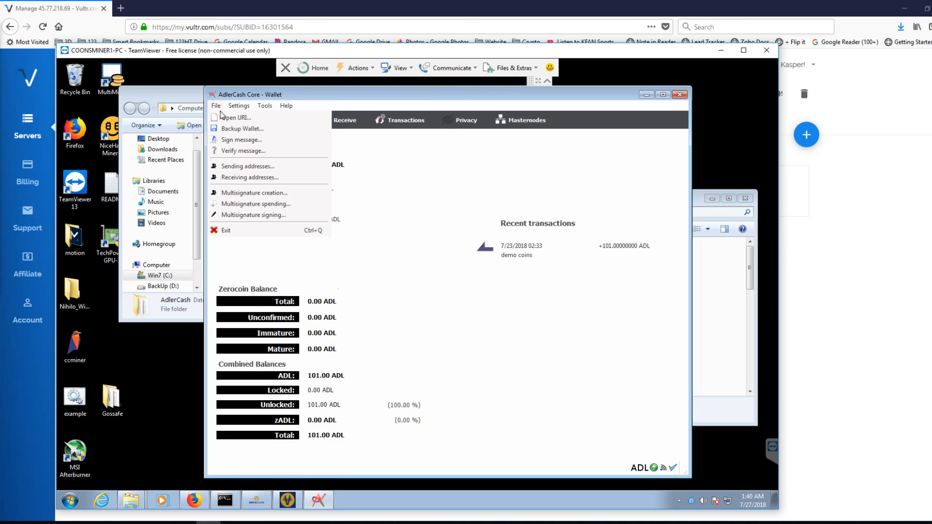
click(398, 179)
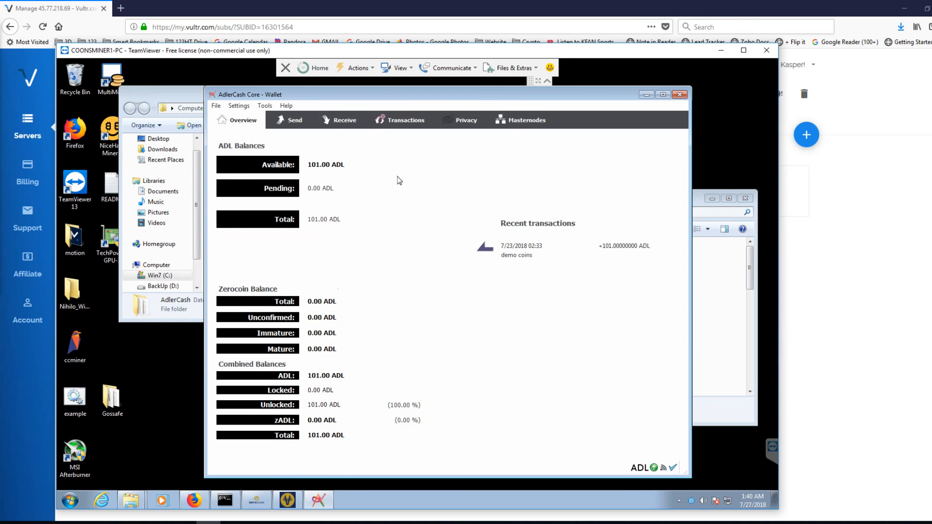
- Back up the old wallet as adlrold in the Wallet BAckups folder of Documents
click(216, 106)
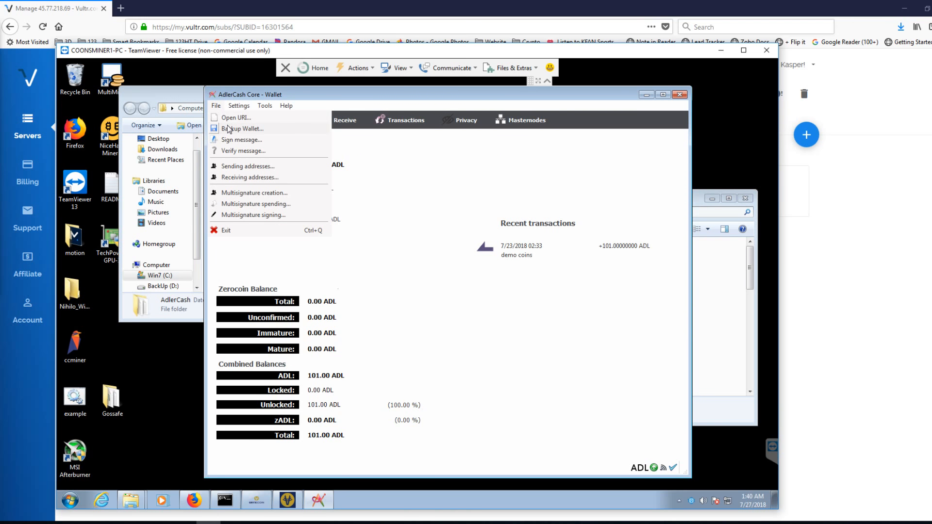
click(229, 129)
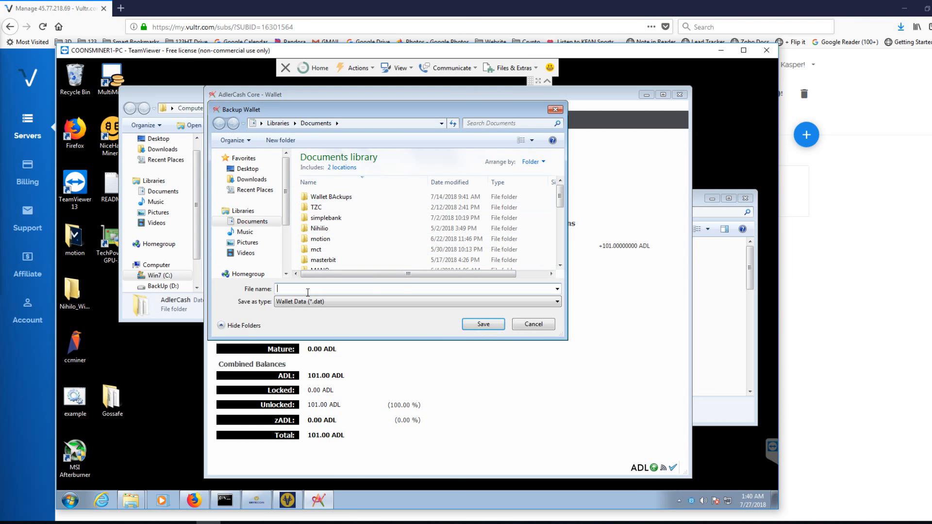
double_click(342, 198)
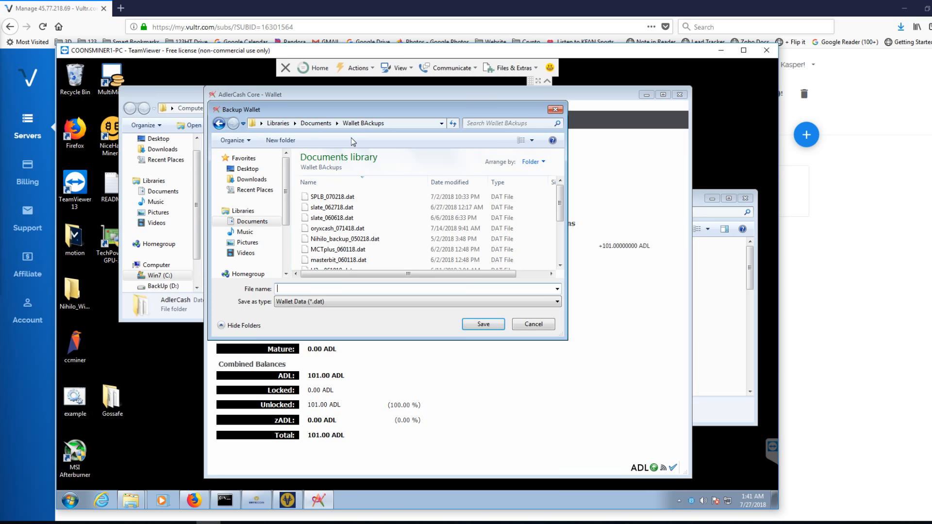
text(adlrnew)
key(BackSpace)
key(BackSpace)
key(BackSpace)
text(old)
click(478, 325)
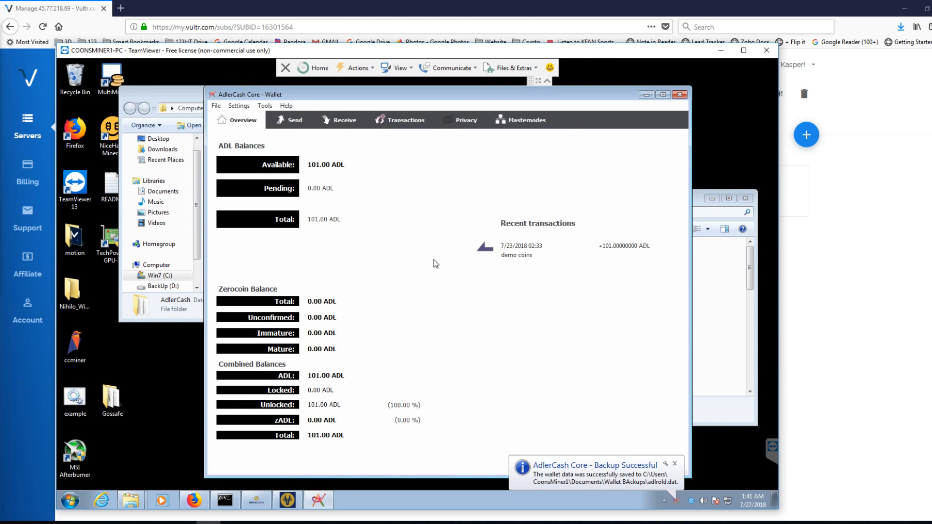
- Exit the old AdlerCash wallet and close the Roaming folder window
click(216, 106)
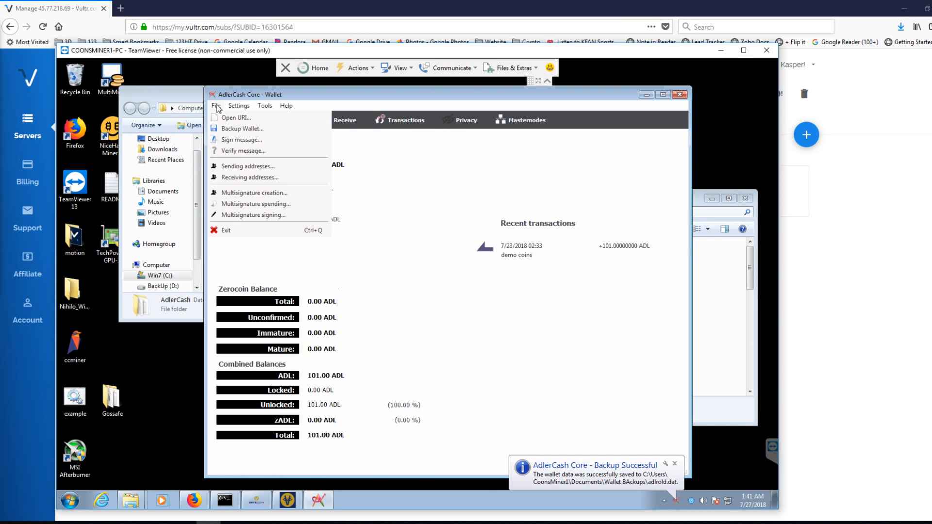
click(231, 230)
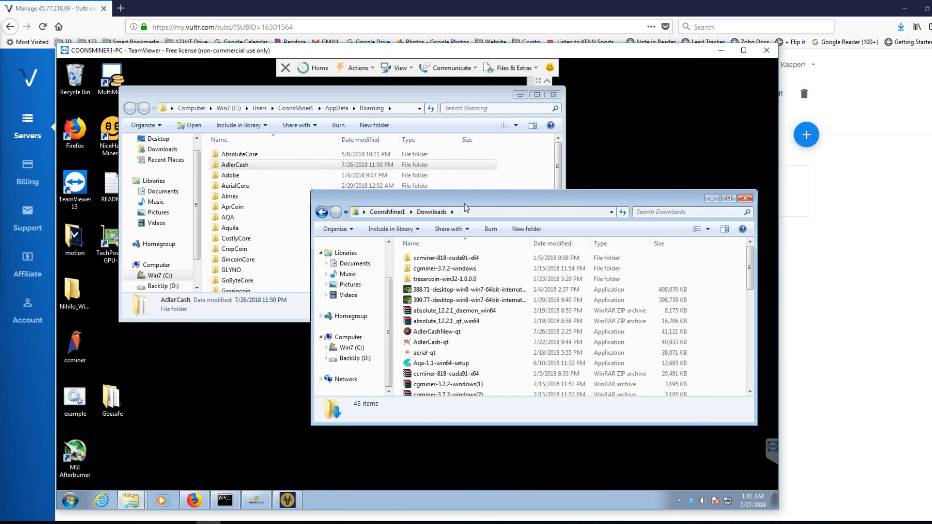
click(557, 94)
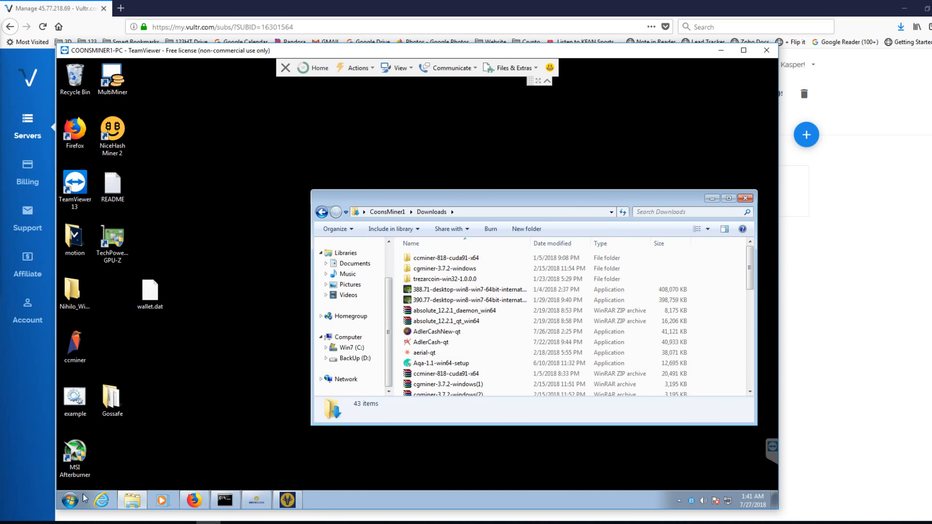
- Search the system for %appdata% and open the Roaming folder
click(71, 500)
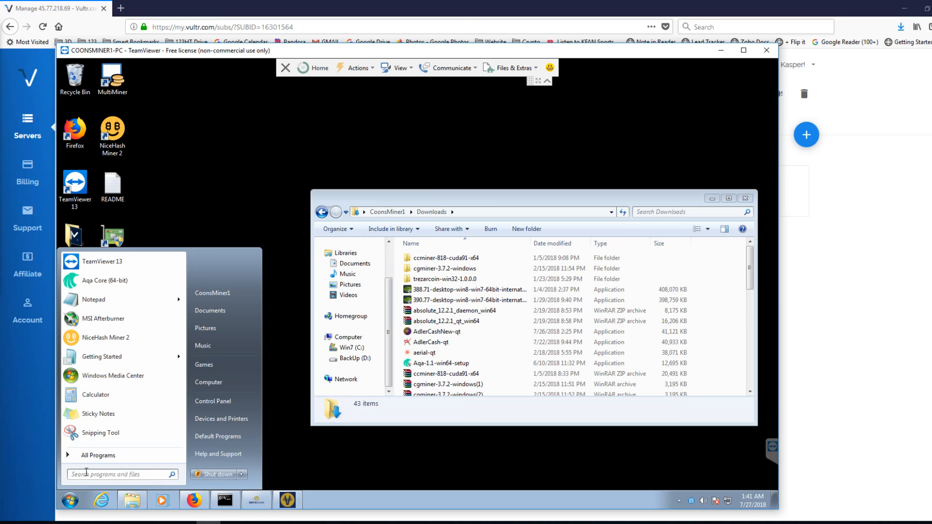
click(87, 472)
text(%appdata)
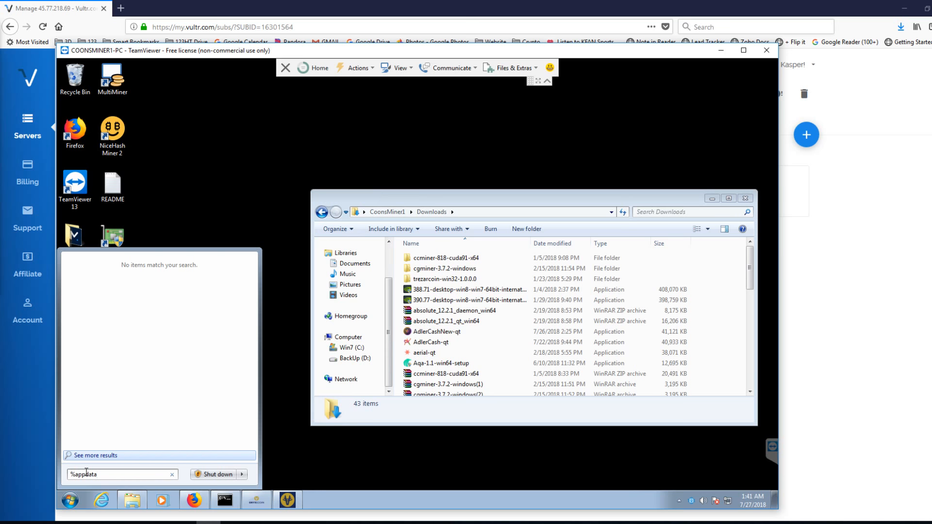
text(%)
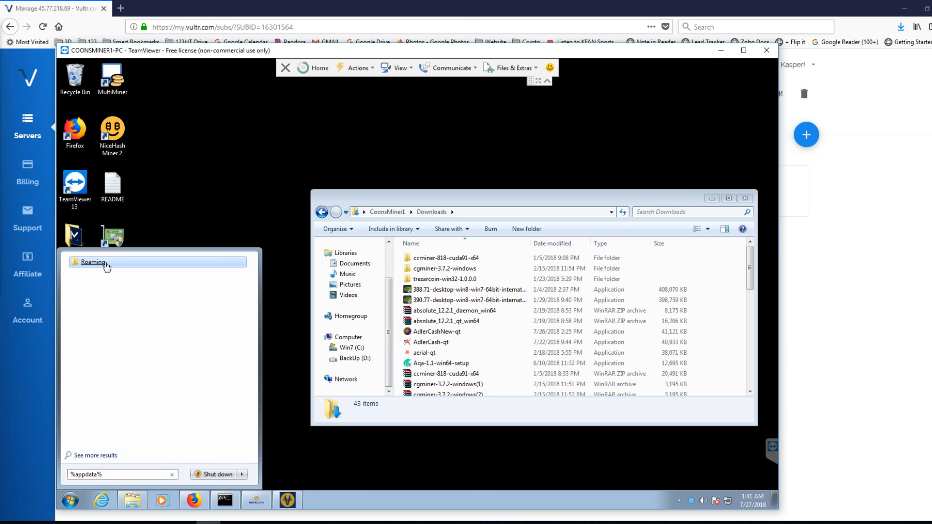
click(130, 264)
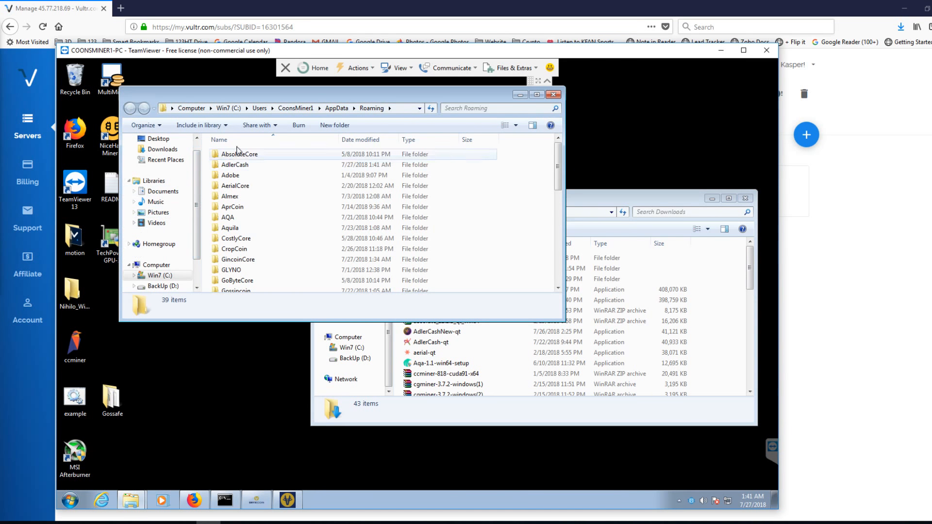
- Rename the AdlerCash folder in Roaming as AdlerCashold and minimize the folder window
click(246, 169)
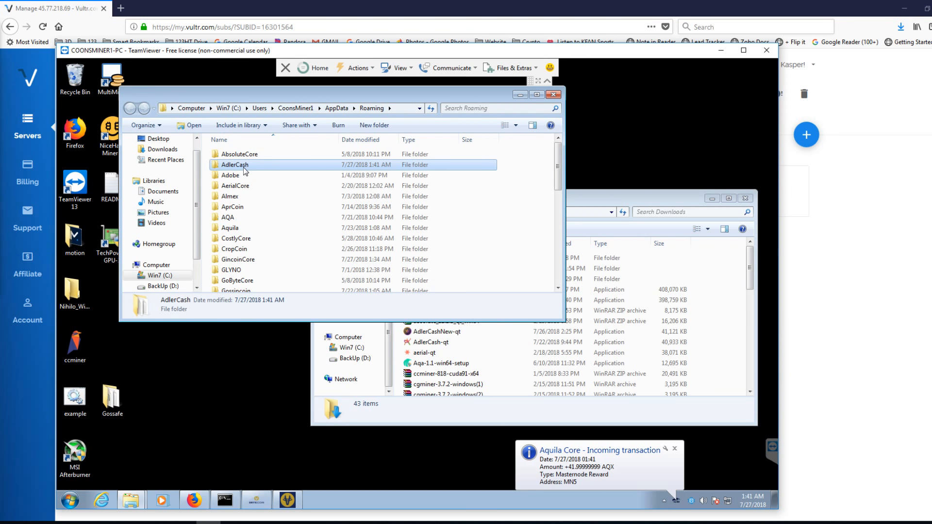
right_click(244, 169)
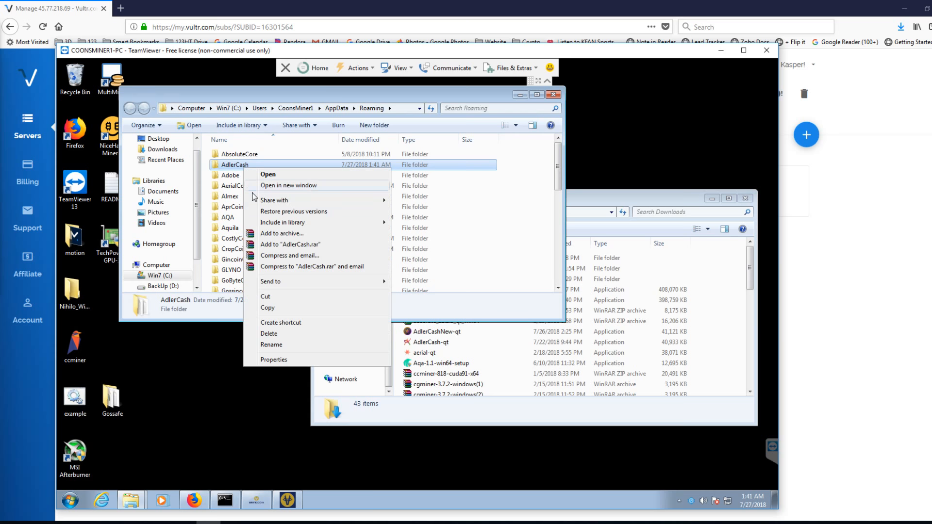
click(270, 345)
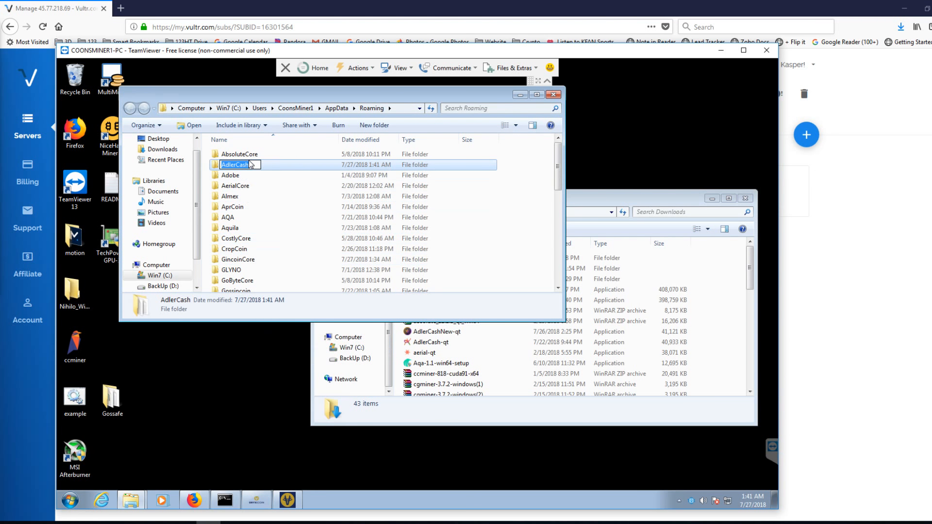
click(250, 164)
text(Old)
click(261, 176)
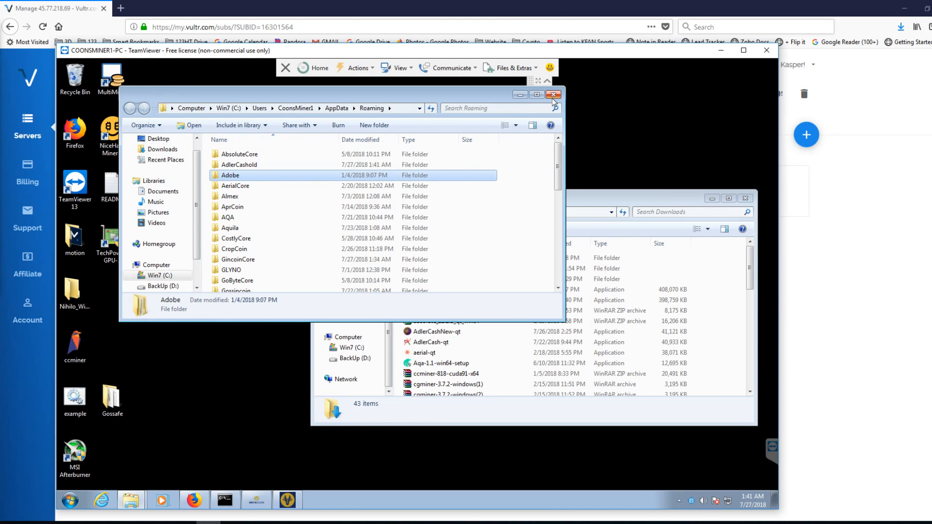
click(479, 164)
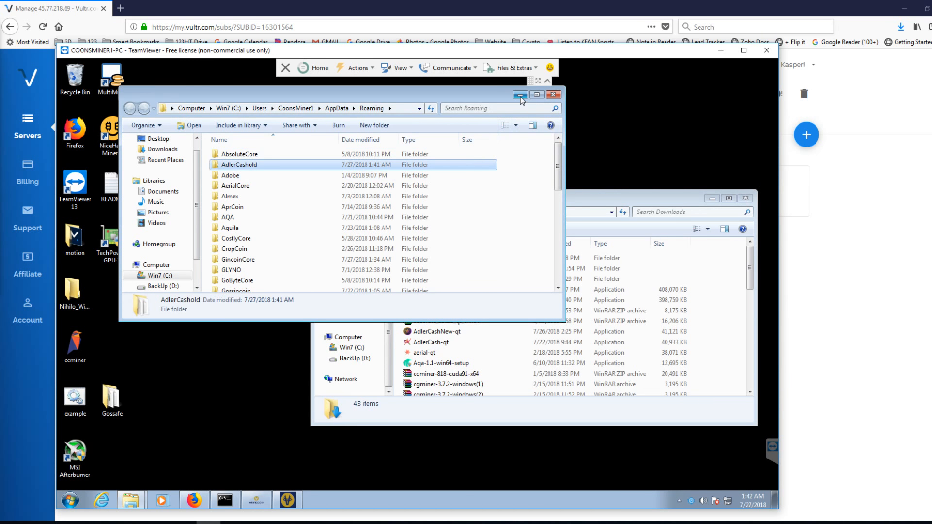
click(520, 95)
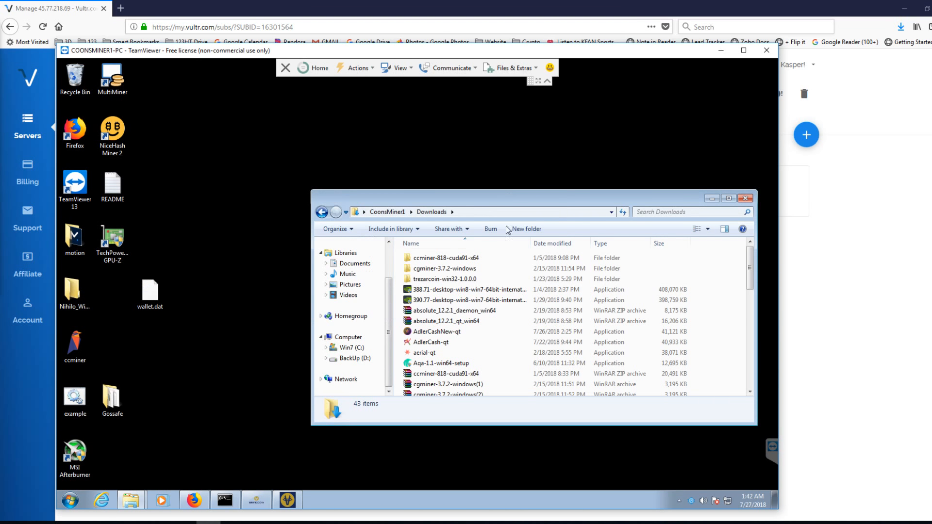
- Launch AdlerCashNew-qt from Downloads with a custom data directory named AdlerCashNew under AppData\Roaming
double_click(442, 333)
click(450, 290)
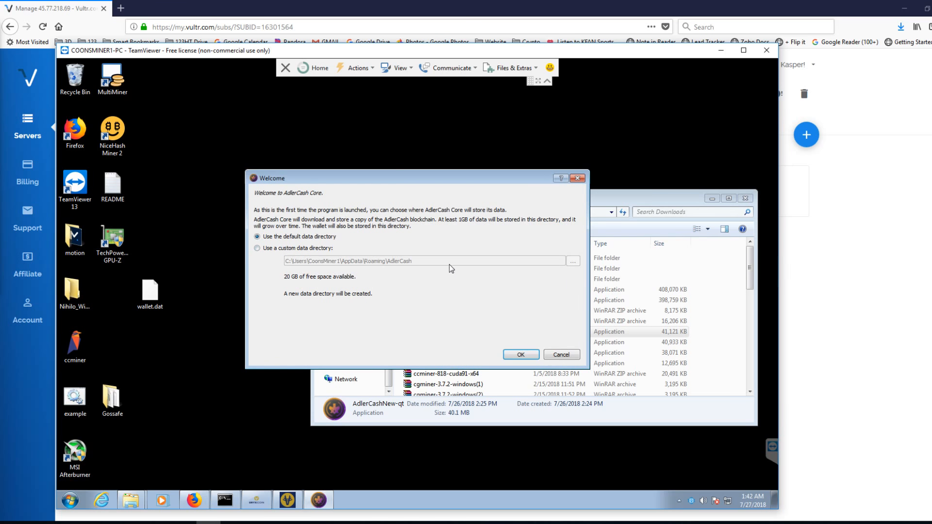
click(257, 248)
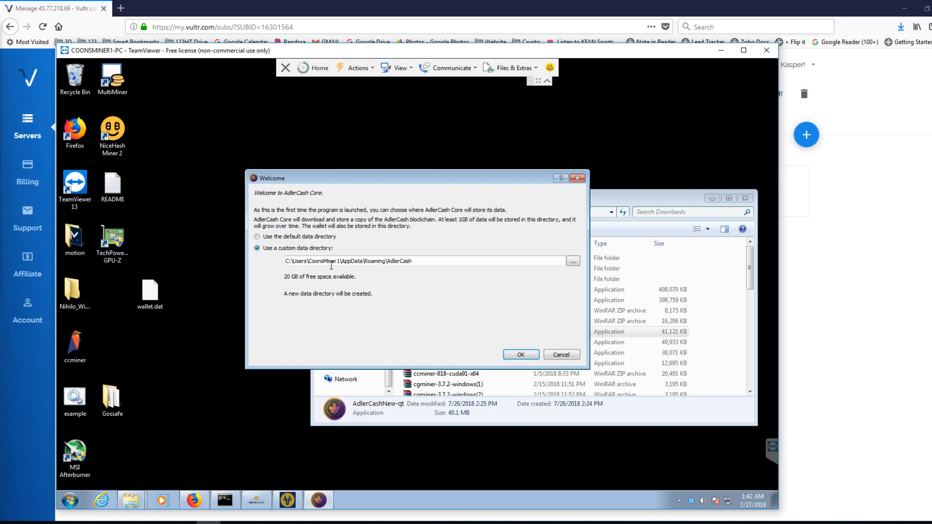
click(422, 260)
text(NEw)
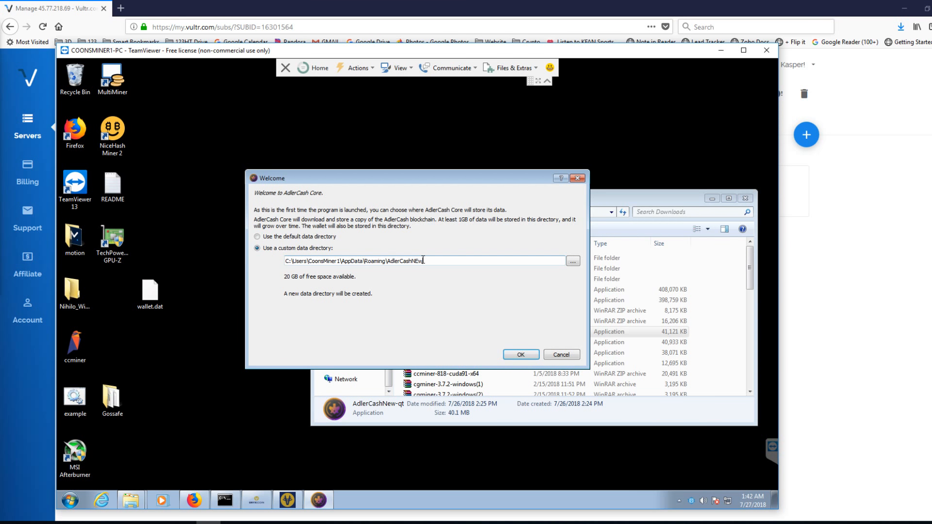
key(BackSpace)
key(BackSpace)
text(ew)
key(BackSpace)
text(w)
click(520, 354)
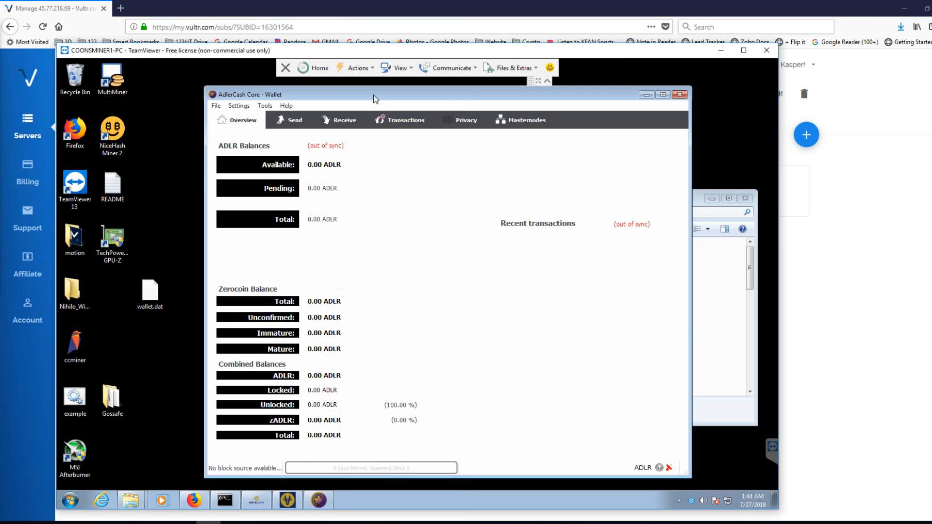
- Create a payment request labelled New Coins in the new wallet
click(346, 122)
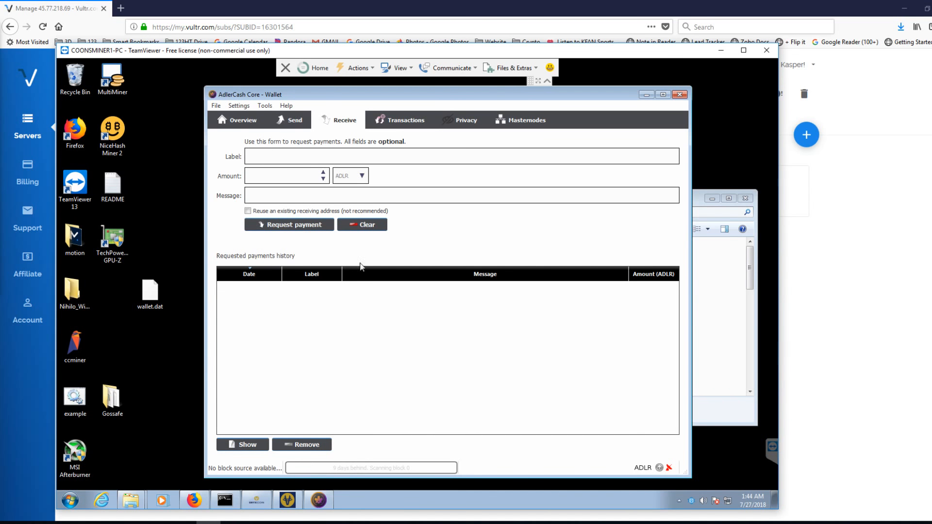
click(349, 155)
text(New Coins)
click(308, 226)
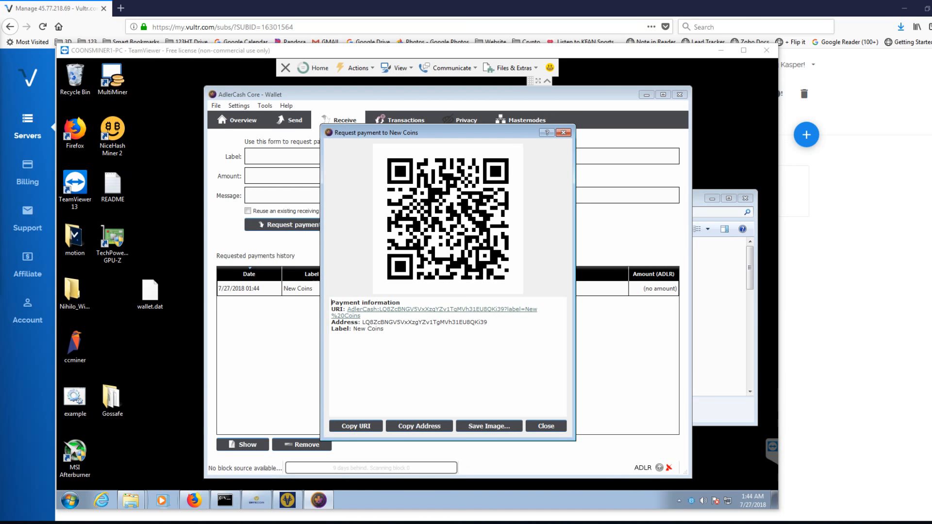
- Paste the new receiving address into a blank Notepad document and move Notepad clear of the payment request
click(282, 523)
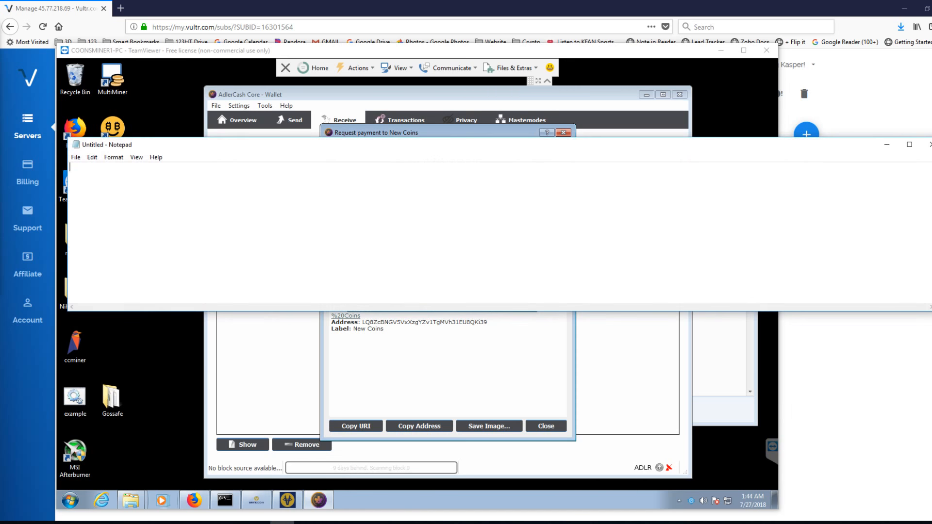
right_click(331, 177)
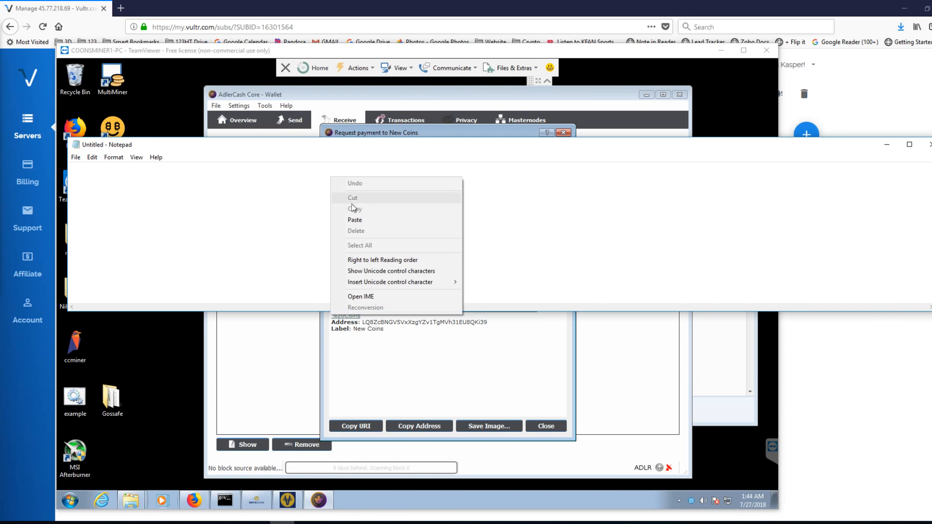
click(354, 219)
drag(398, 148, 522, 357)
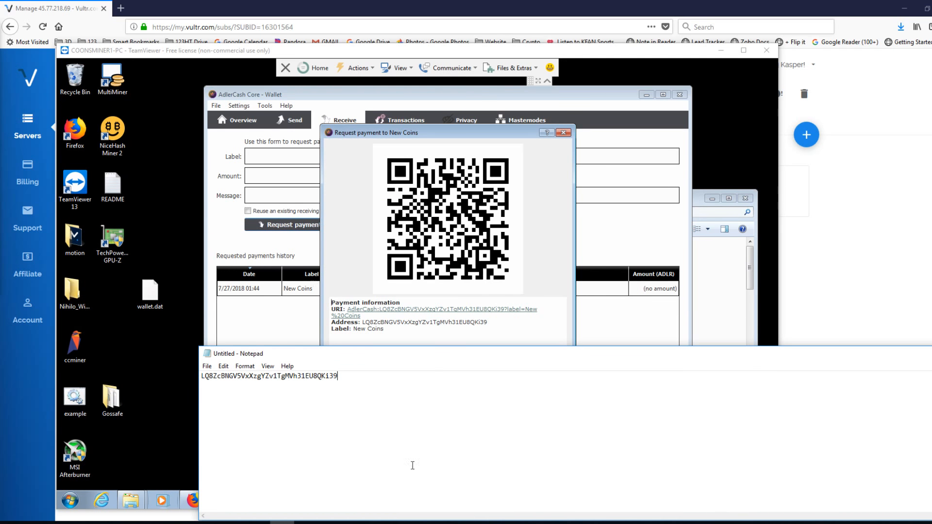
drag(486, 359, 471, 420)
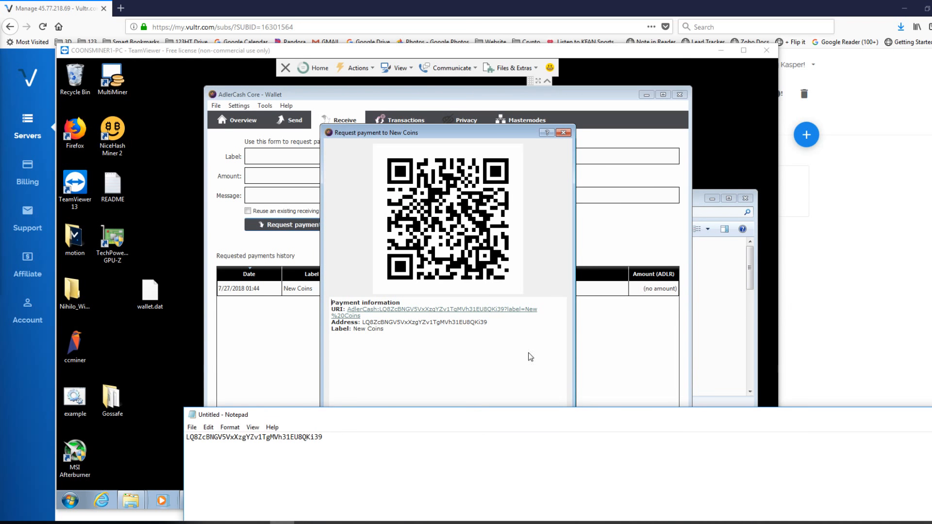
- Close the payment request and back up the new wallet as ADLR-NEW in the Wallet BAckups folder under Documents
click(563, 132)
click(222, 107)
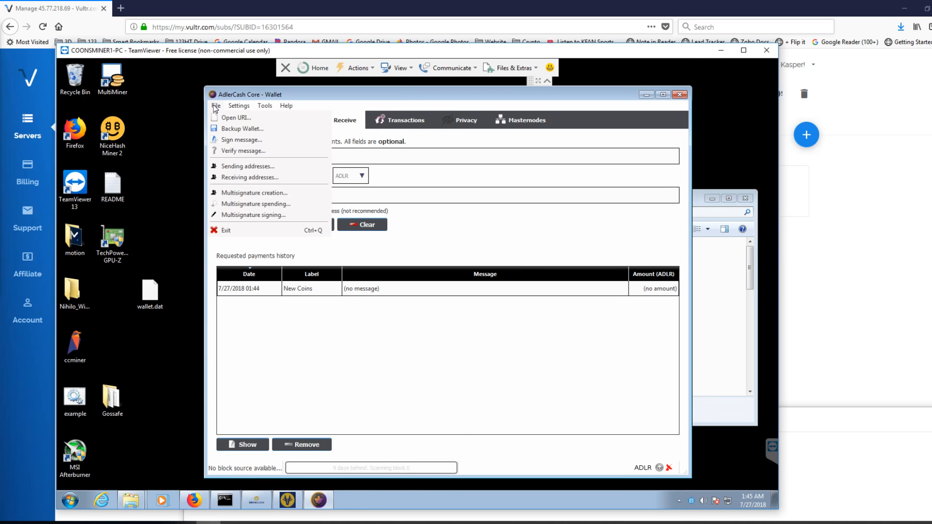
click(226, 130)
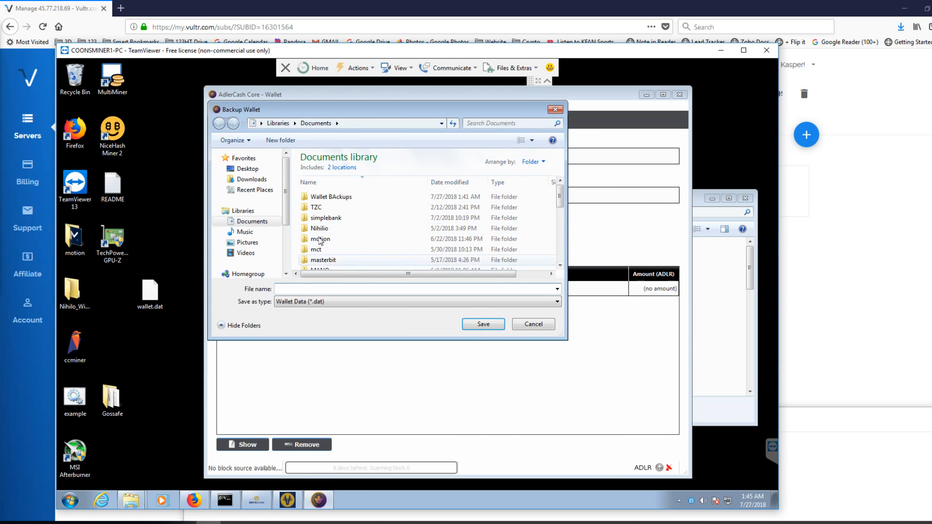
double_click(334, 198)
click(327, 288)
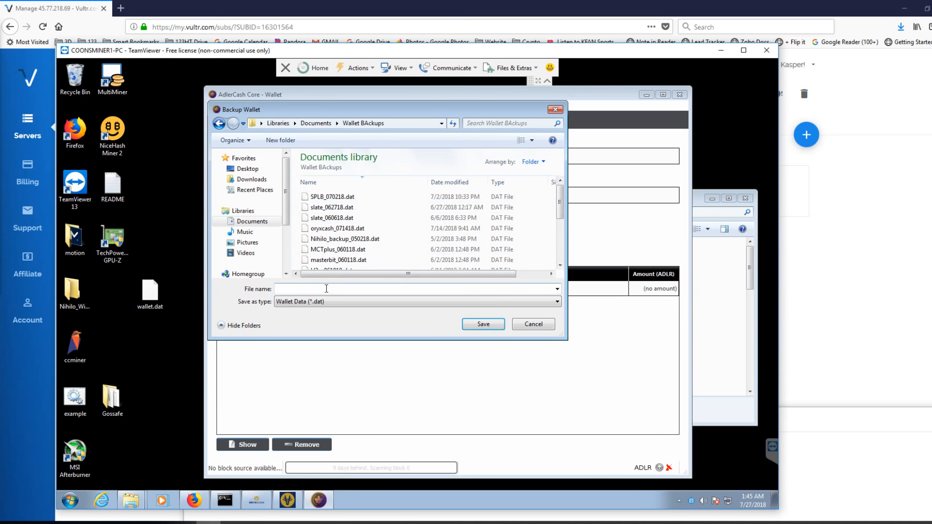
text(A)
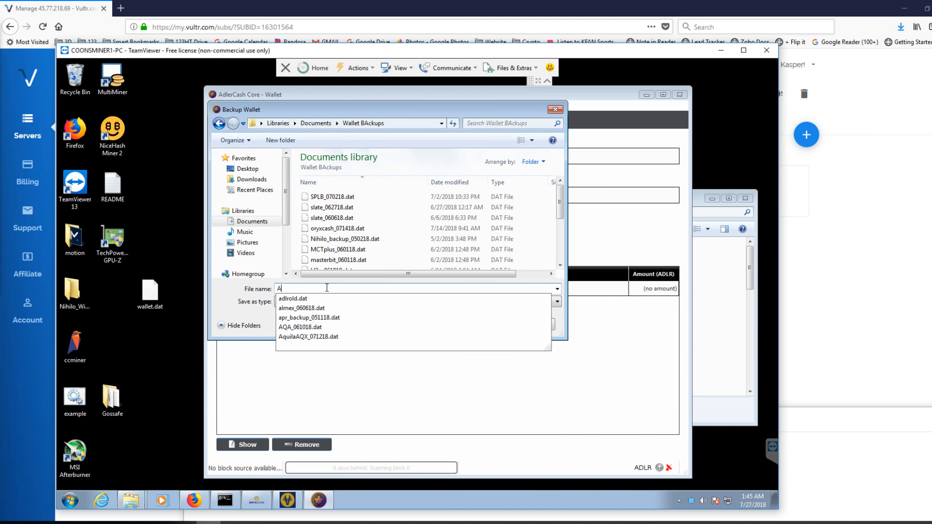
text(DLR)
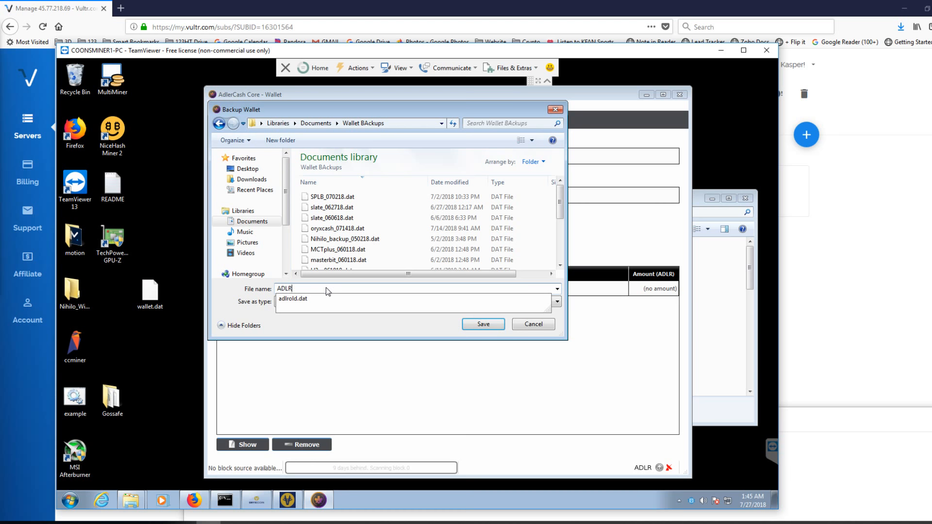
text(-NEW)
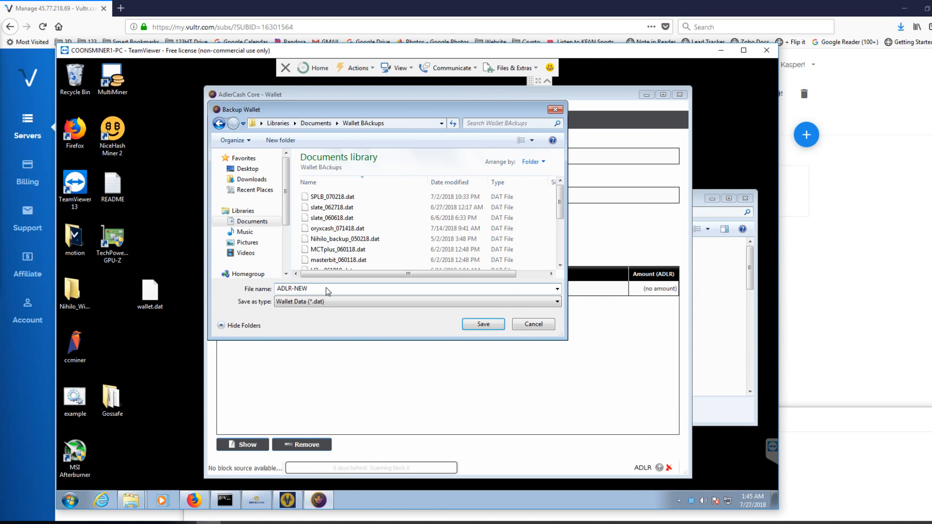
click(480, 324)
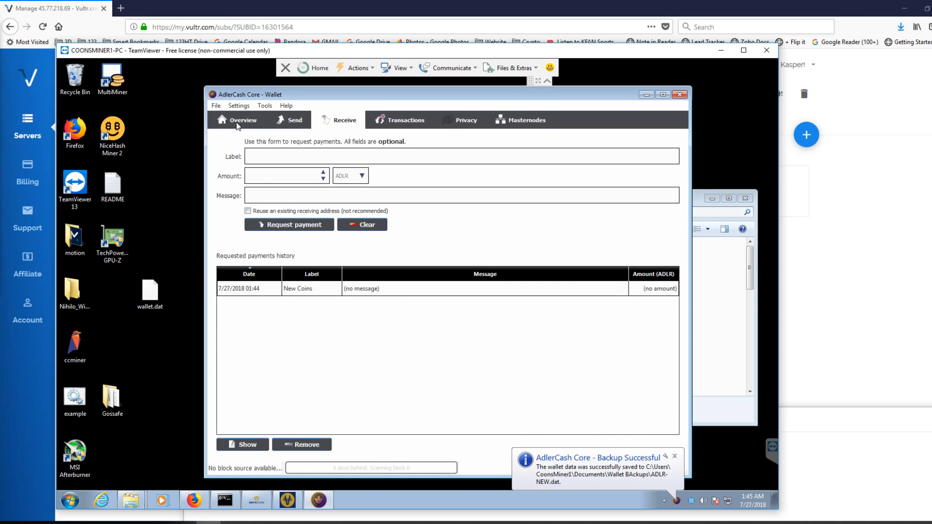
- Exit the new AdlerCash wallet and bring up the Roaming folder window
click(217, 106)
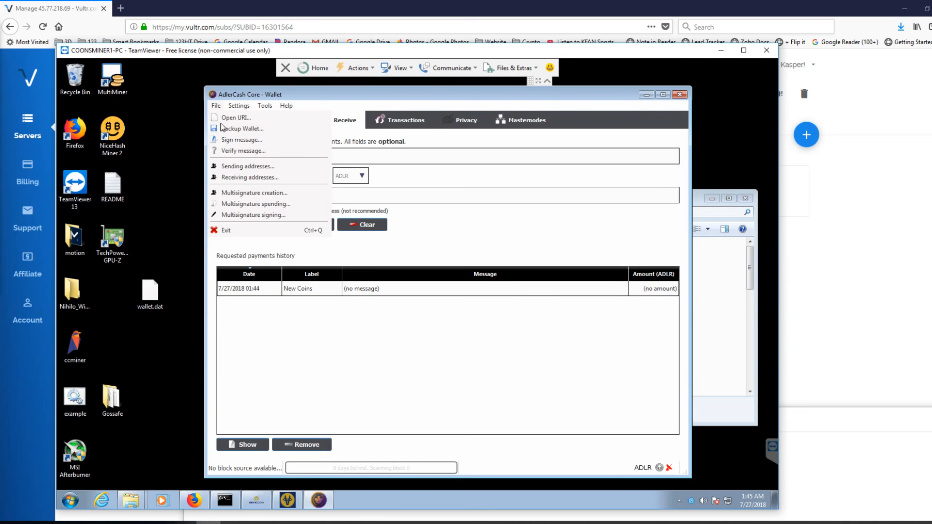
click(228, 231)
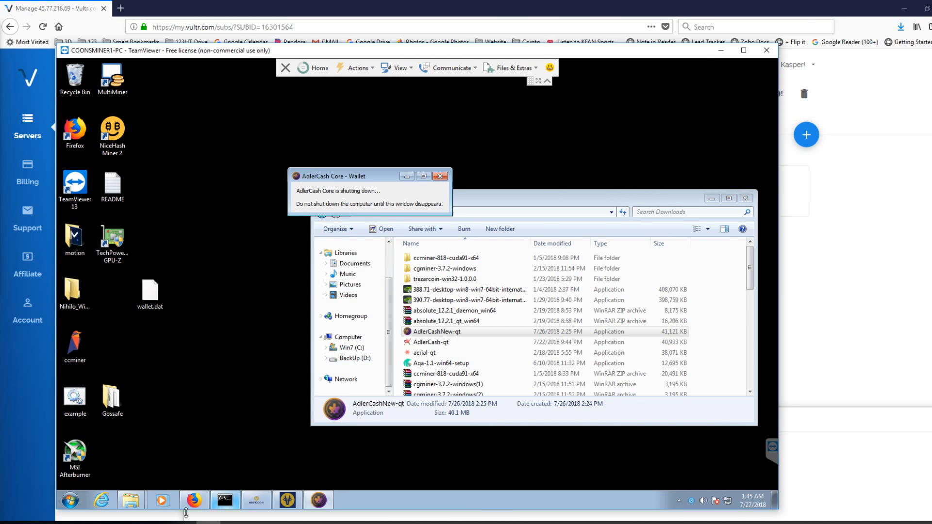
mouse_move(131, 500)
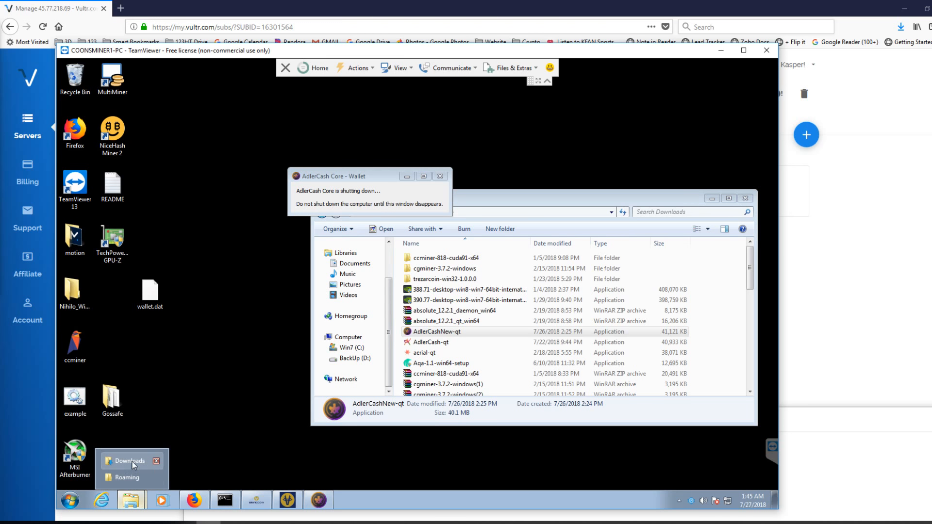
click(127, 477)
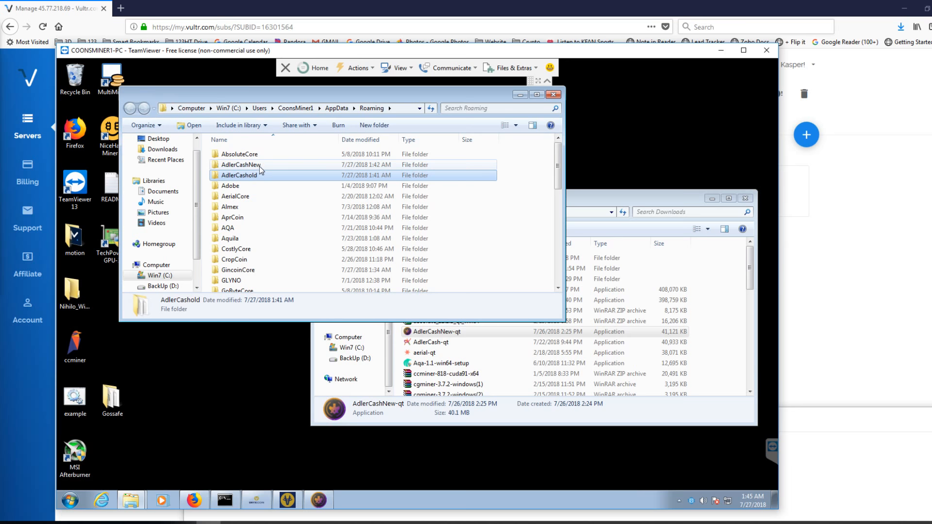
click(252, 342)
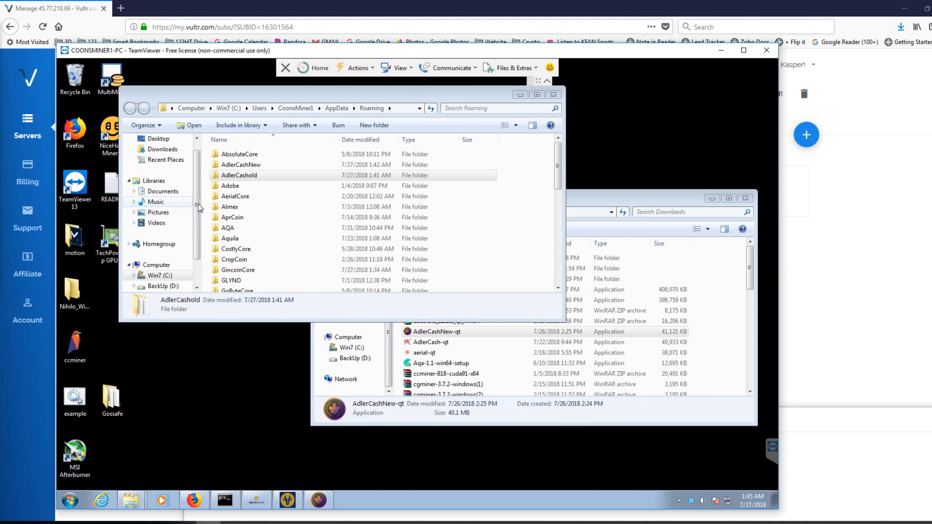
- Rename the AdlerCashNew folder in Roaming as AdlerCash and close the folder window
click(256, 167)
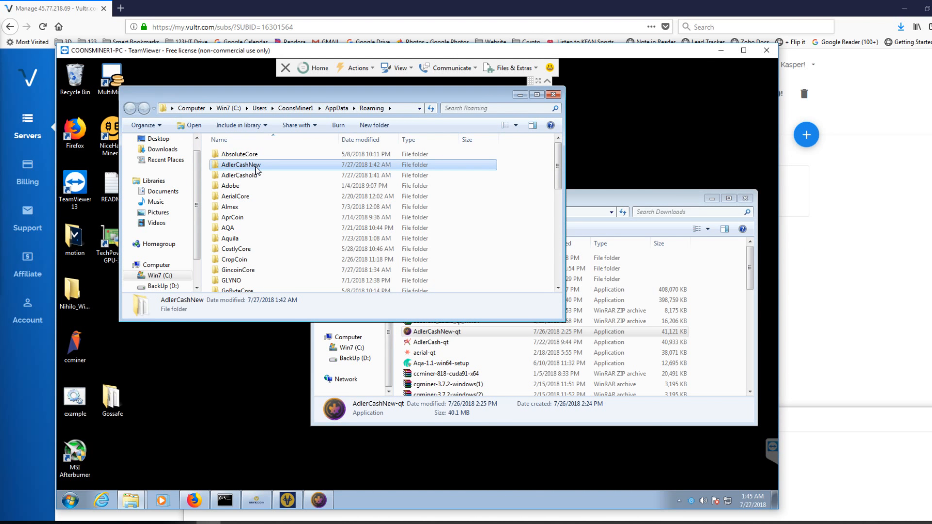
right_click(256, 170)
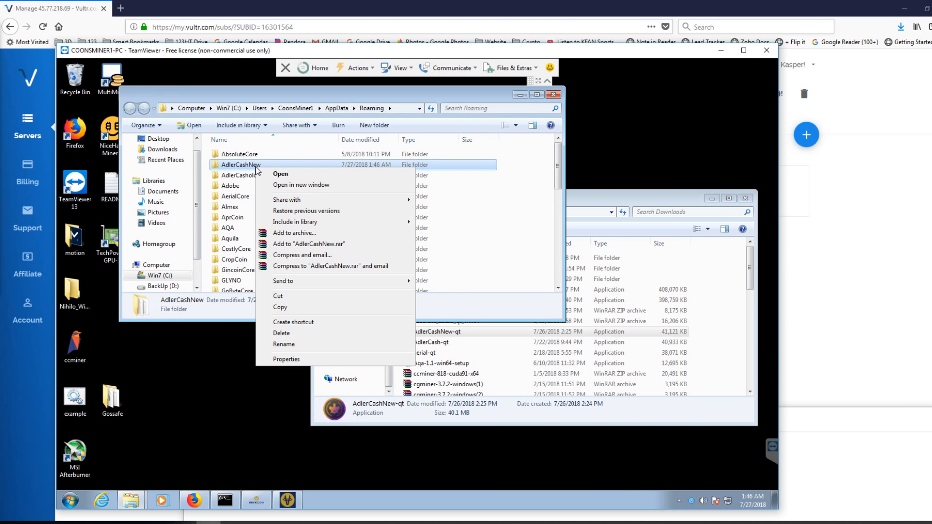
click(301, 345)
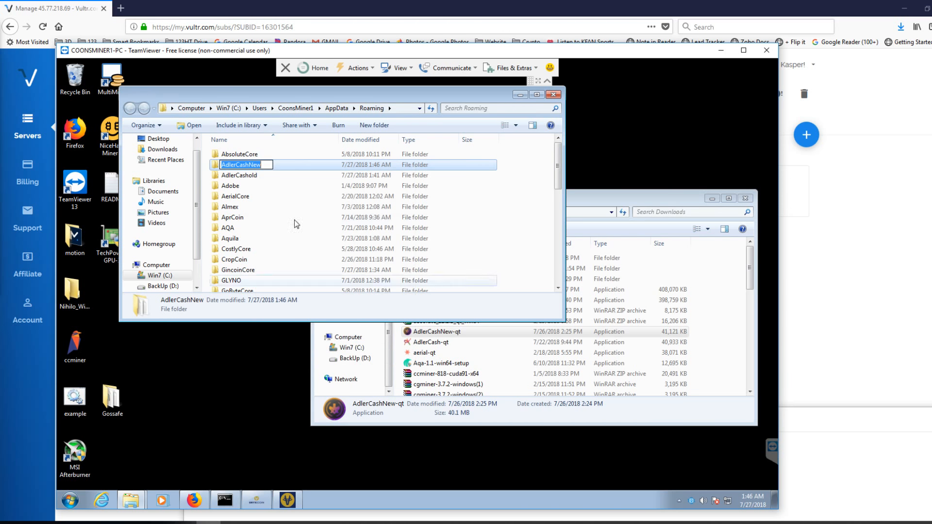
click(265, 165)
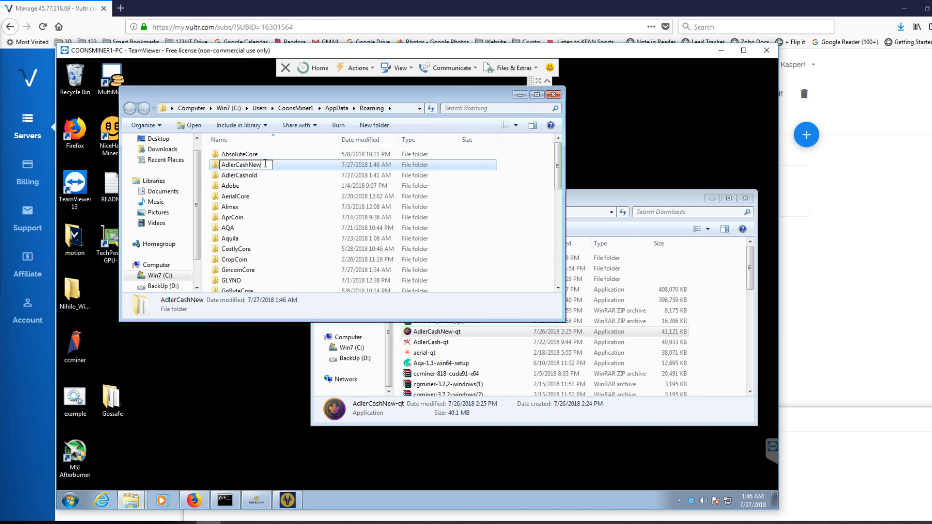
key(BackSpace)
key(BackSpace)
key(BackSpace)
key(BackSpace)
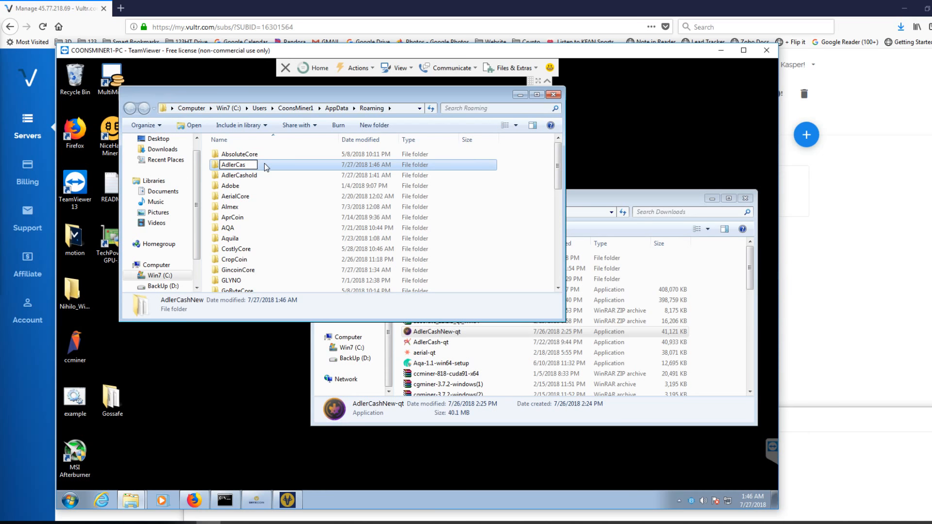
text(h)
key(Return)
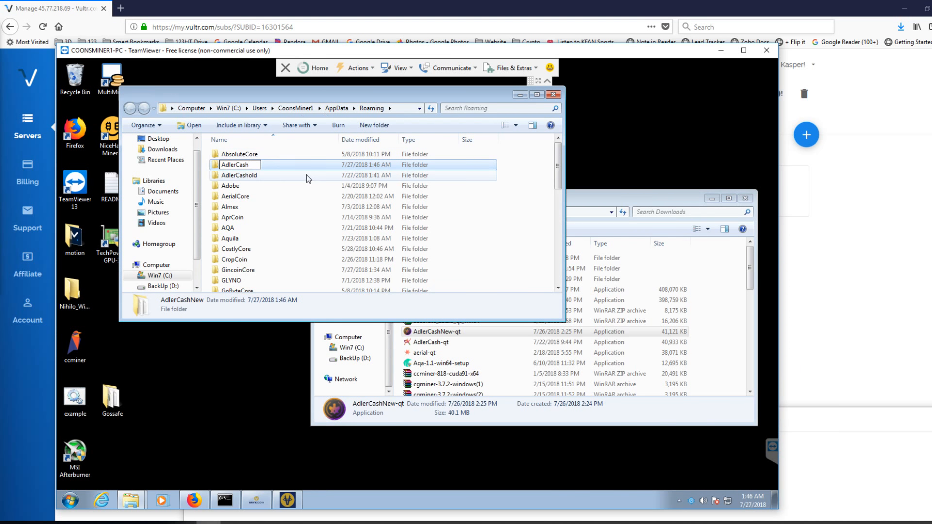
click(258, 175)
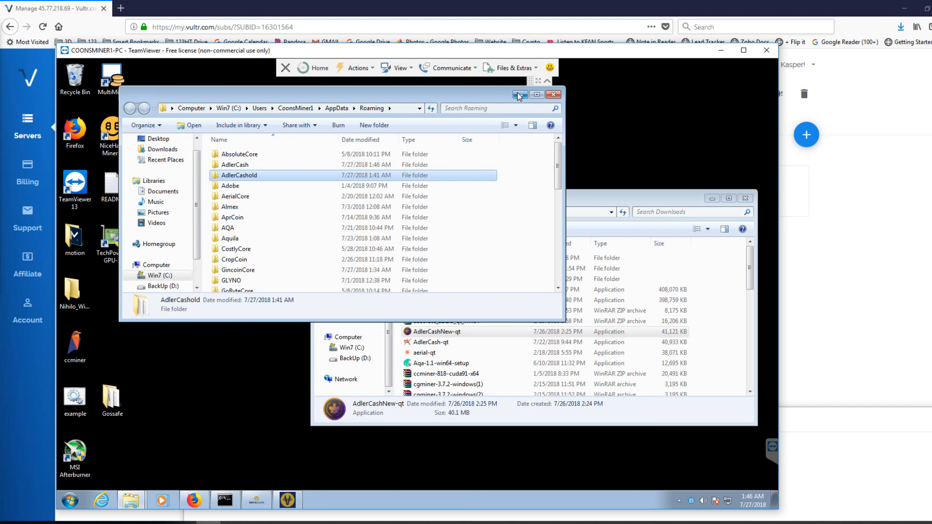
click(554, 95)
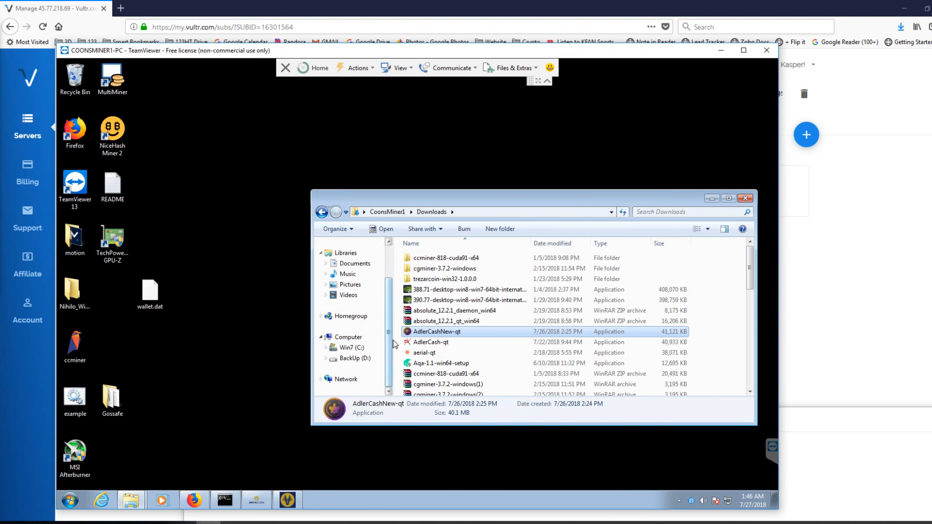
- Launch the old AdlerCash-qt wallet from Downloads with the AdlerCashold folder in Roaming as its custom data directory
double_click(426, 345)
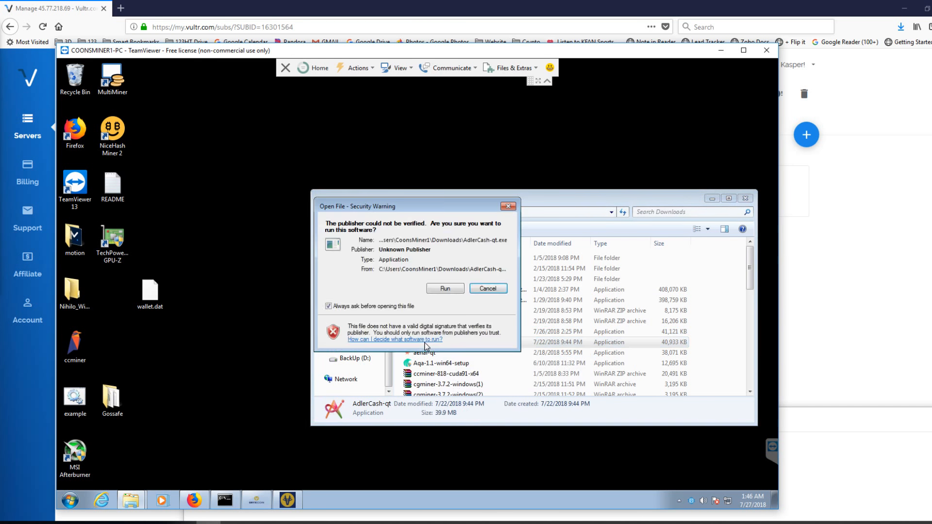
click(446, 289)
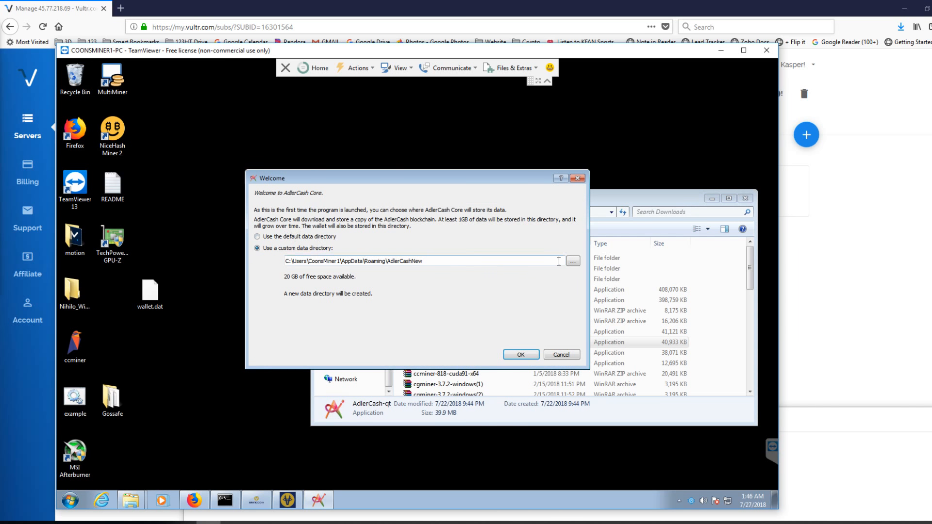
click(573, 262)
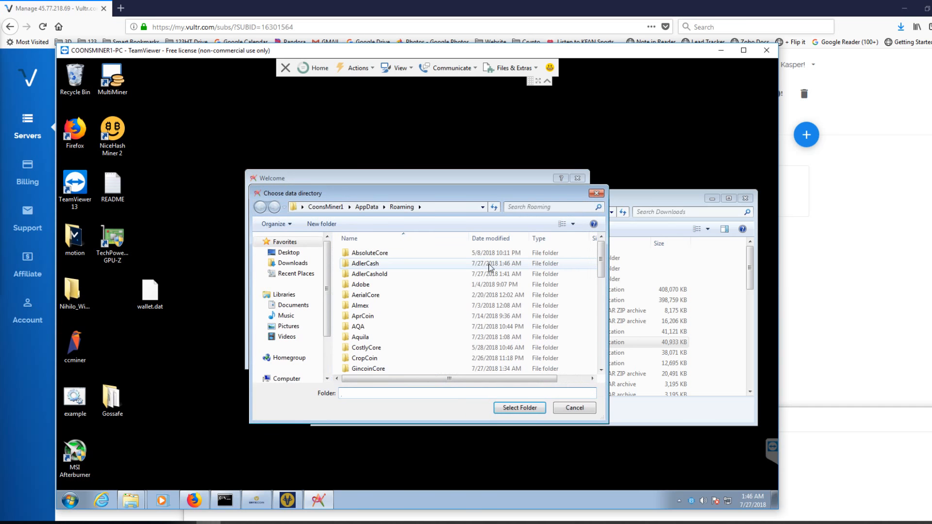
click(395, 275)
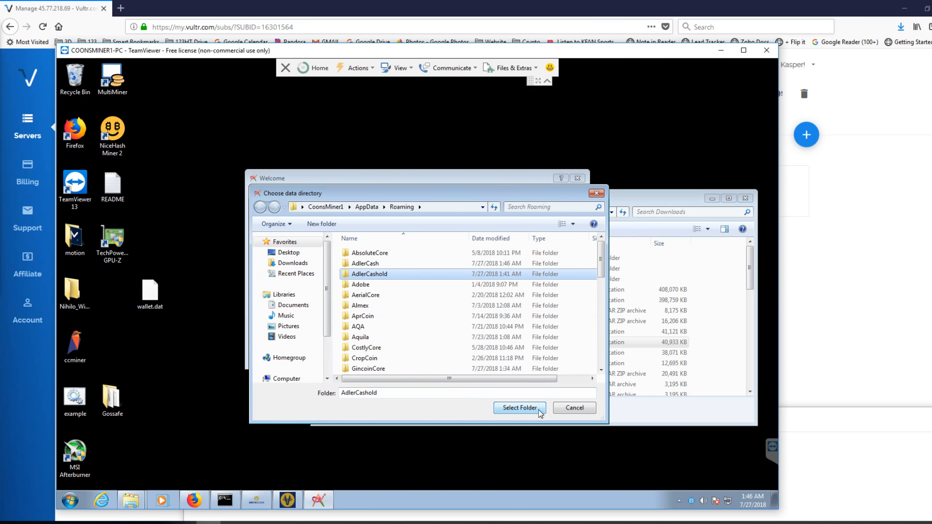
click(519, 408)
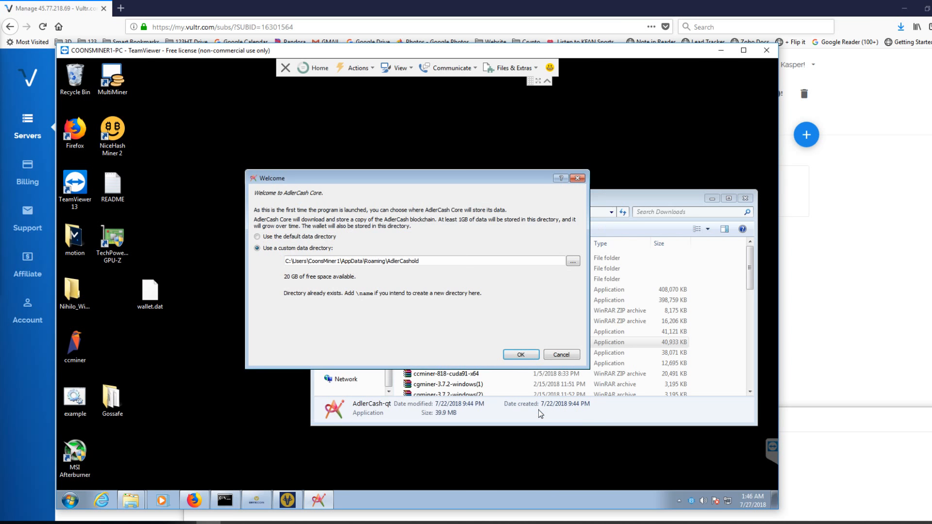
click(520, 354)
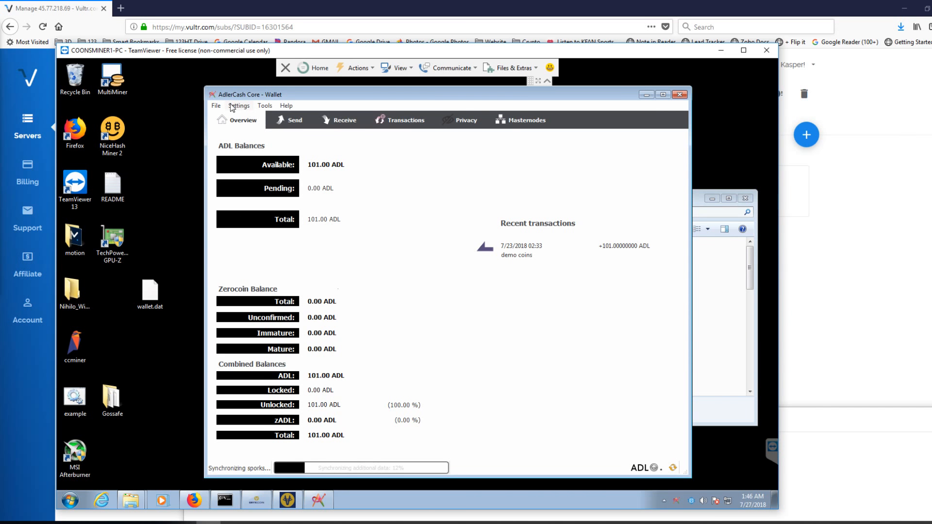
- Show the All Old Coins payment request in the old wallet, highlight its receiving address, and close the request
click(344, 121)
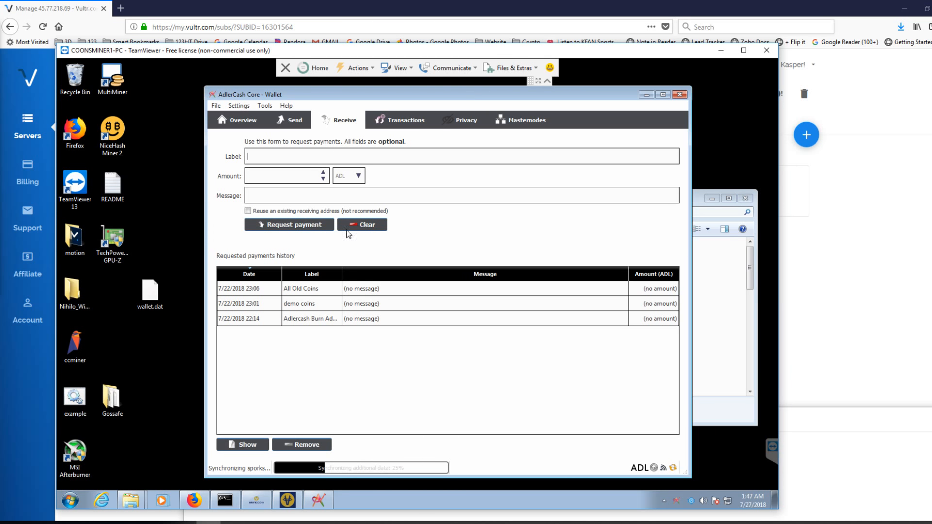
click(359, 292)
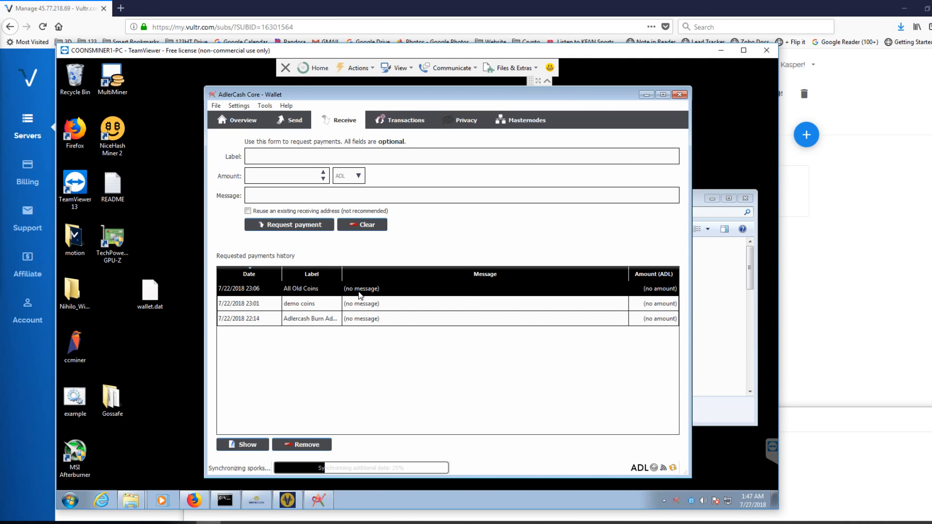
click(247, 445)
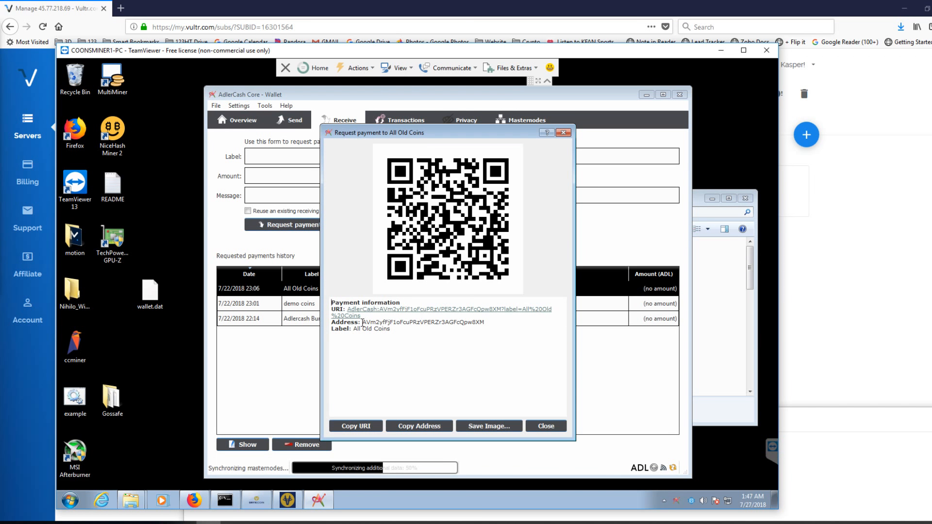
drag(363, 322, 492, 322)
key(ctrl+c)
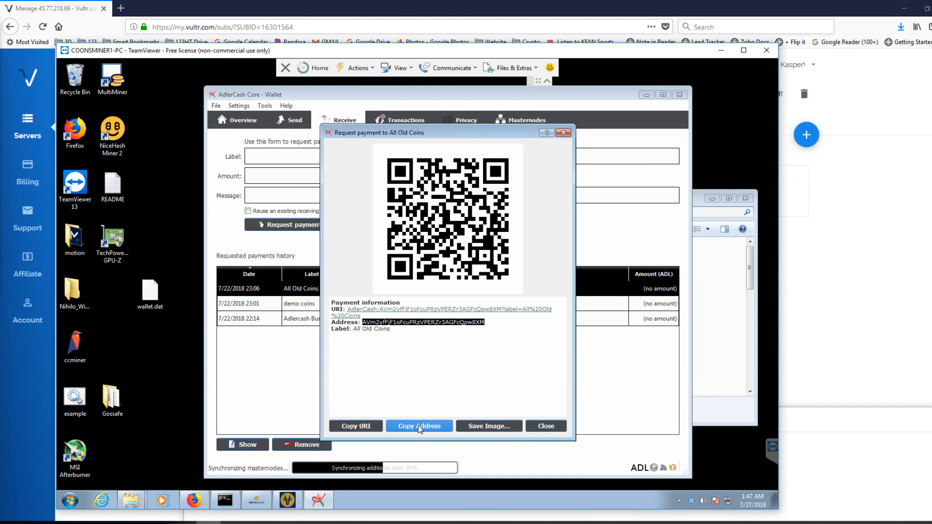
click(548, 427)
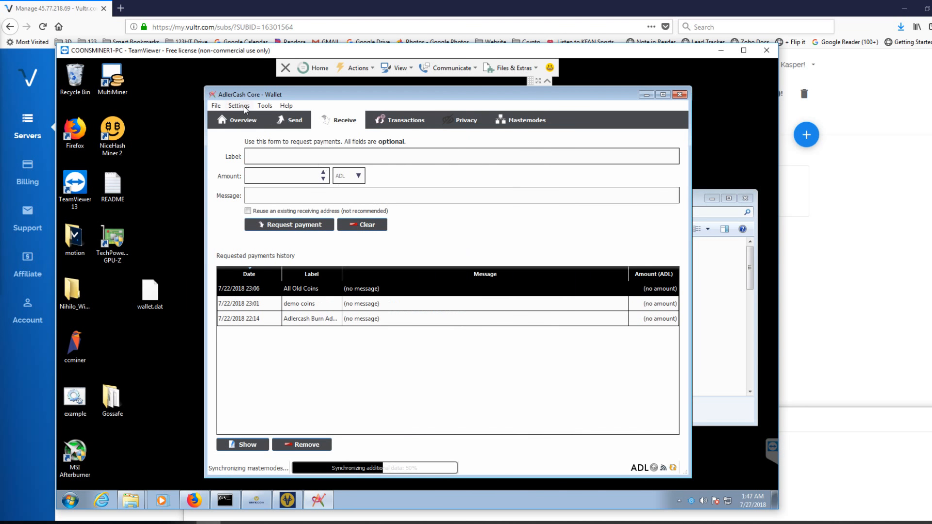
- Enable coin control features in the old wallet's options and apply the change
click(216, 106)
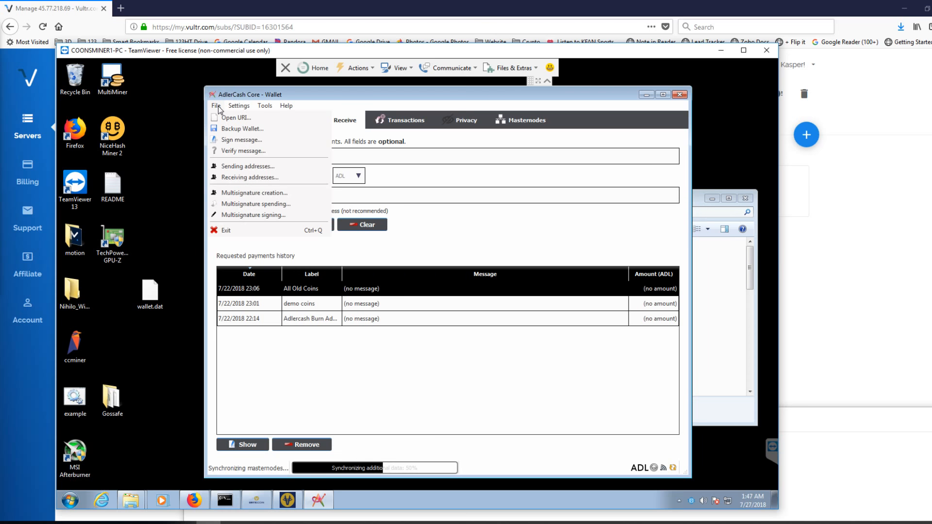
click(216, 106)
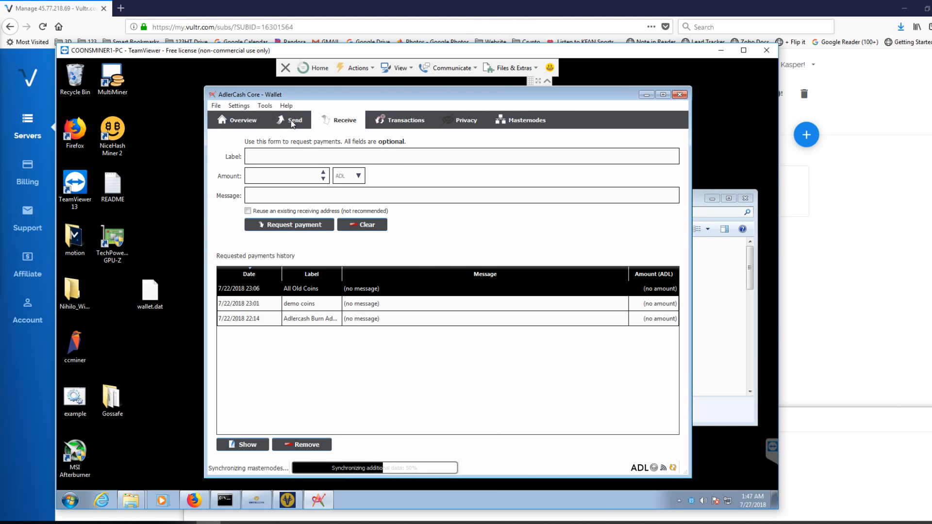
click(292, 122)
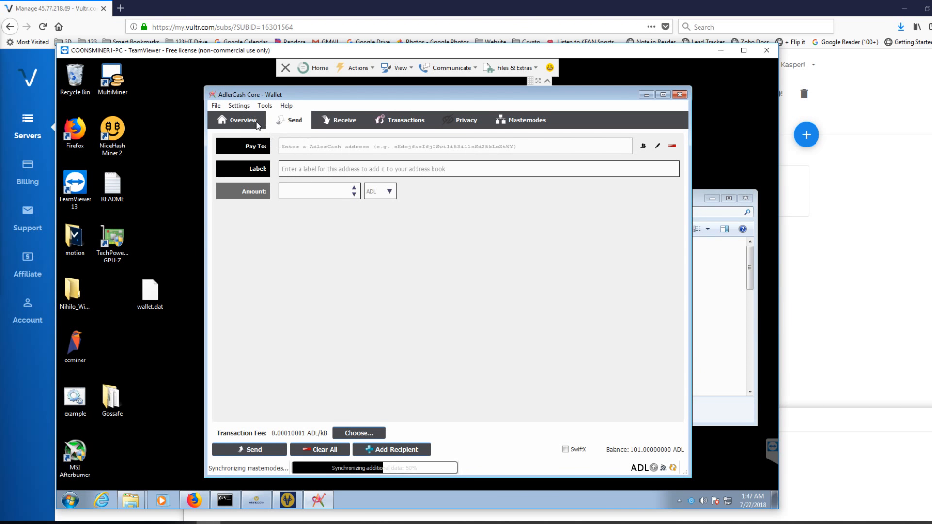
click(238, 106)
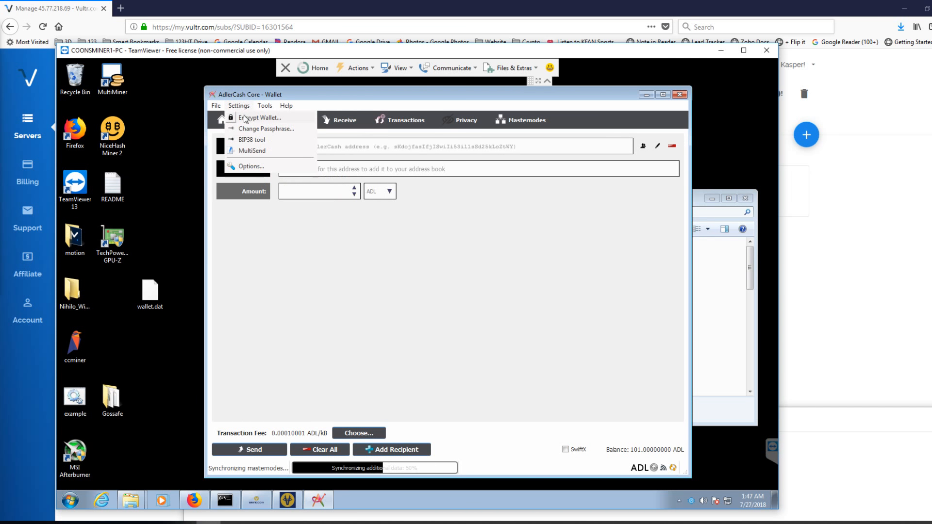
click(244, 165)
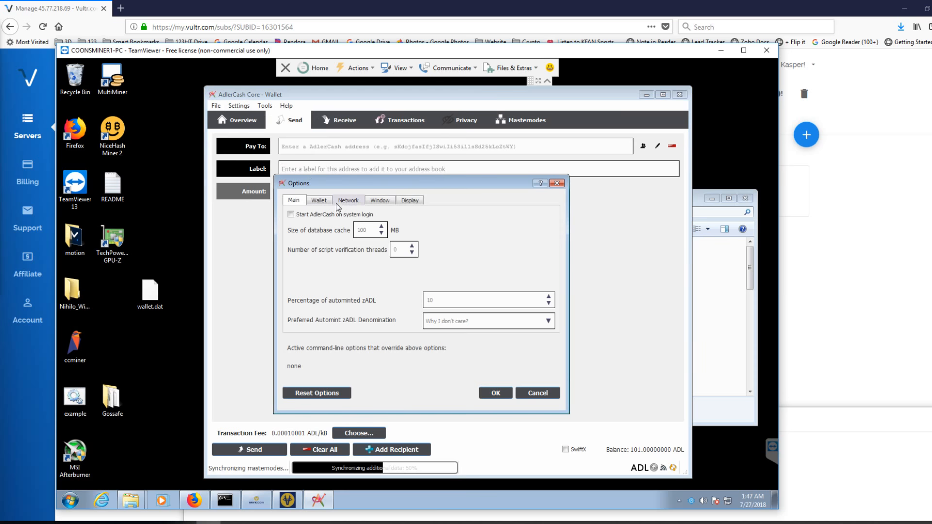
click(320, 200)
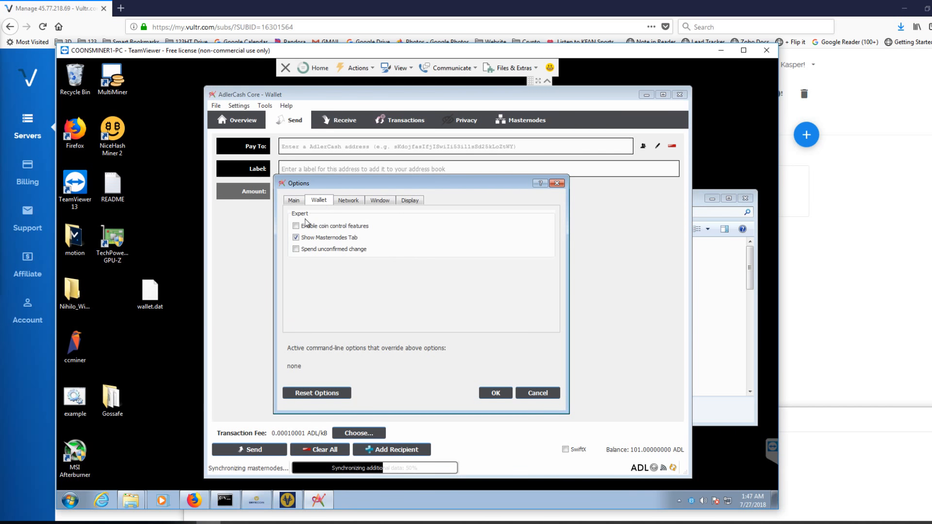
click(495, 393)
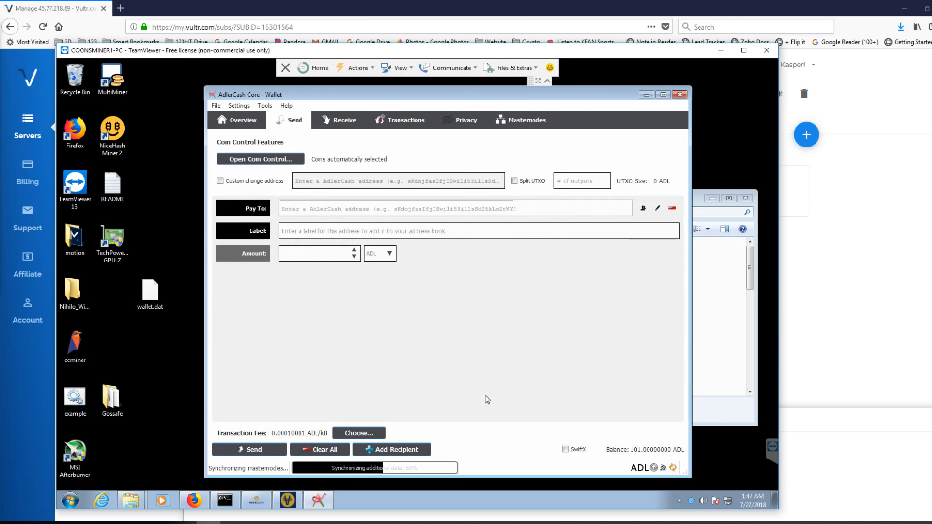
- Select the 101 ADL demo coins entry as the coin control input for the payment
click(270, 159)
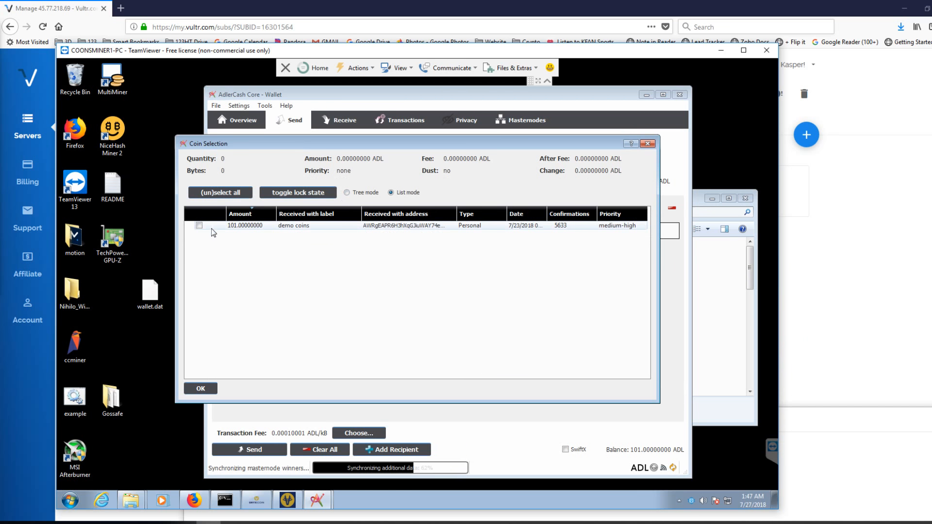
click(199, 226)
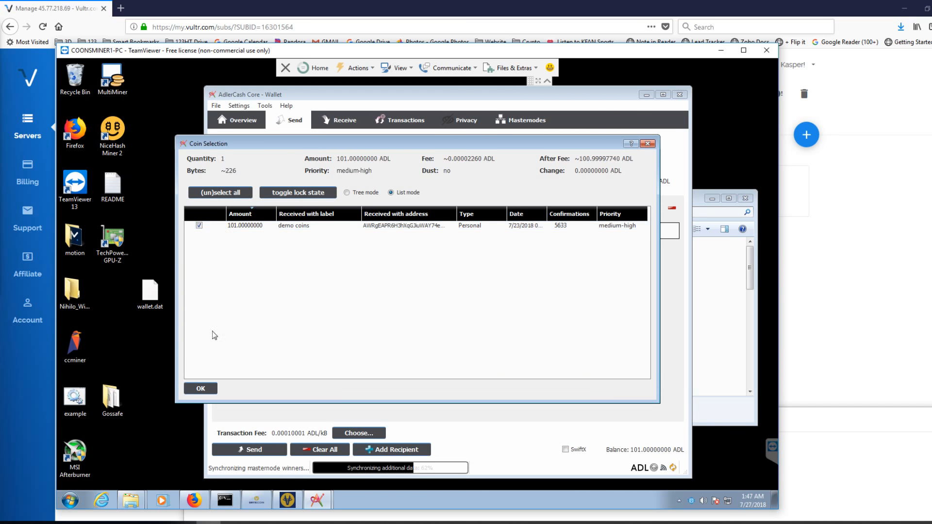
click(202, 387)
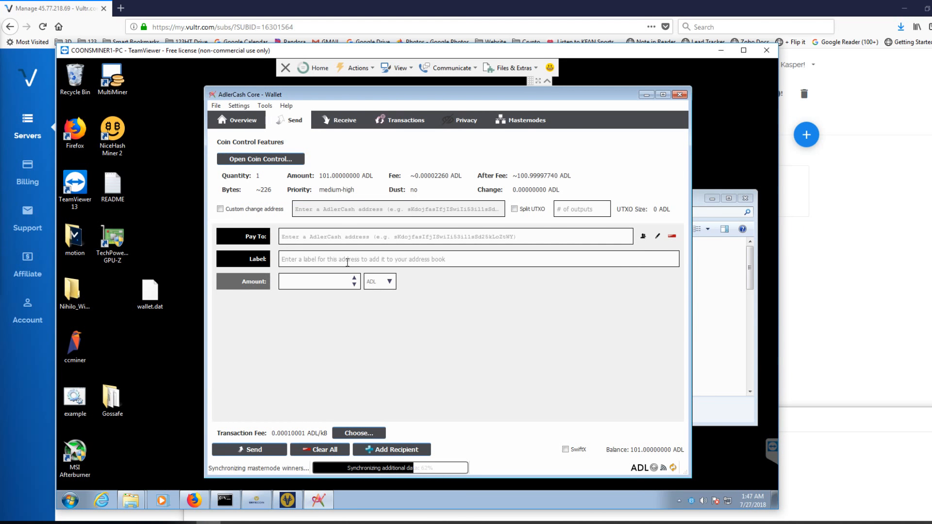
- Send 100.9999 ADL to the wallet's own All Old Coins address and confirm the transaction
right_click(308, 237)
click(327, 293)
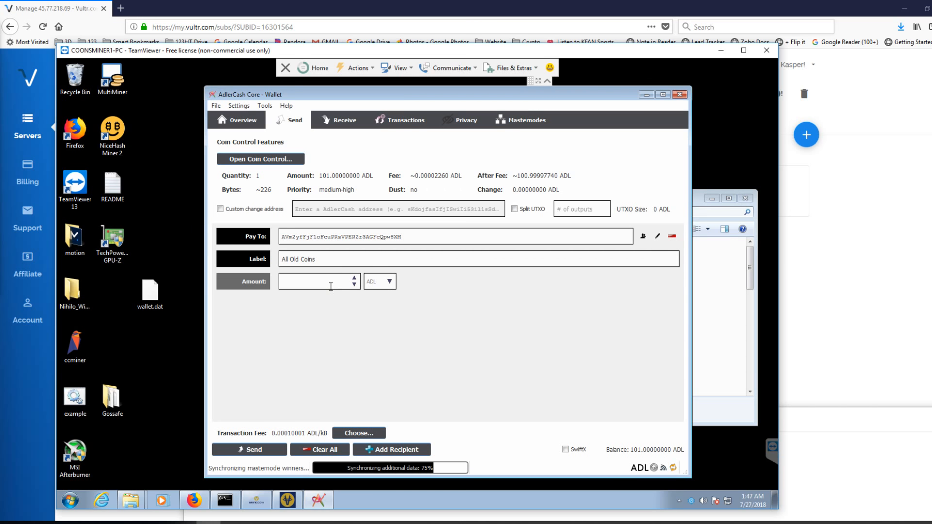
click(331, 287)
text(100.9999)
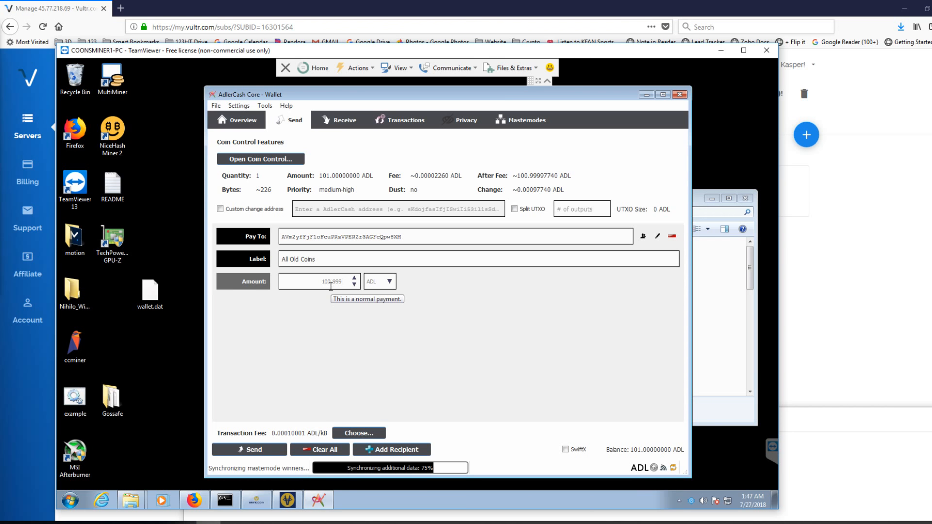
click(253, 451)
click(489, 341)
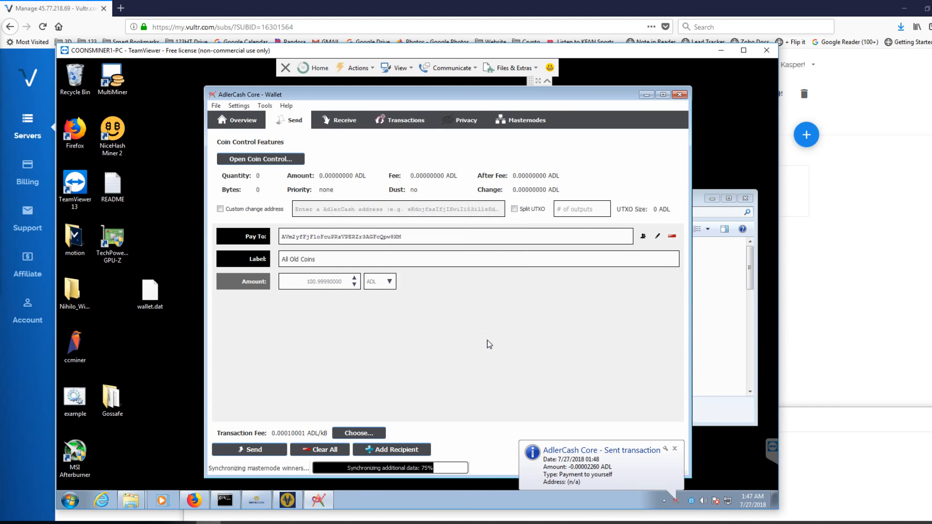
- Check the wallet overview, start a message signature, and choose the All Old Coins address as the signing address
click(336, 119)
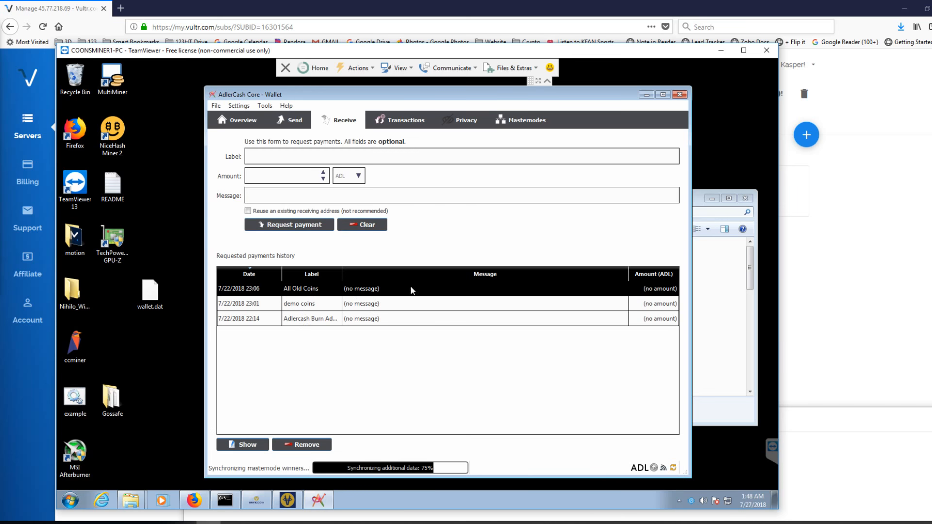
click(248, 122)
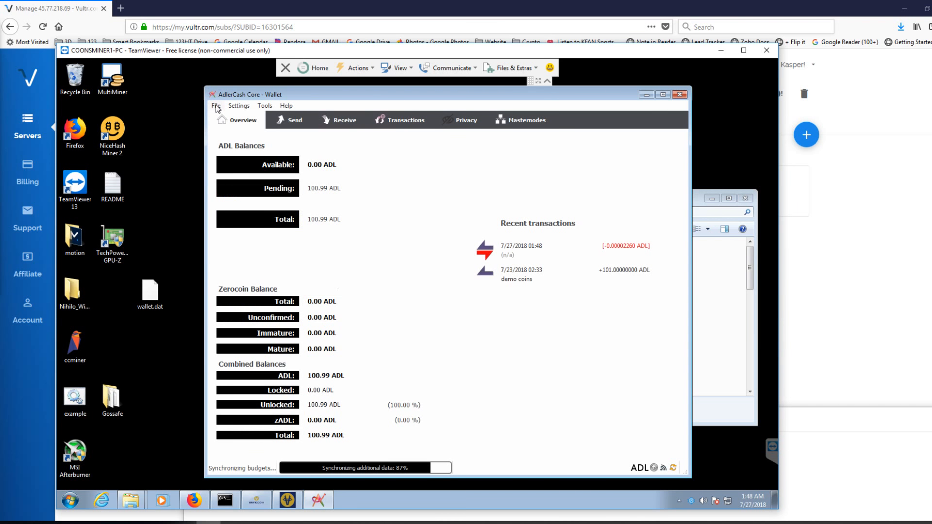
click(216, 107)
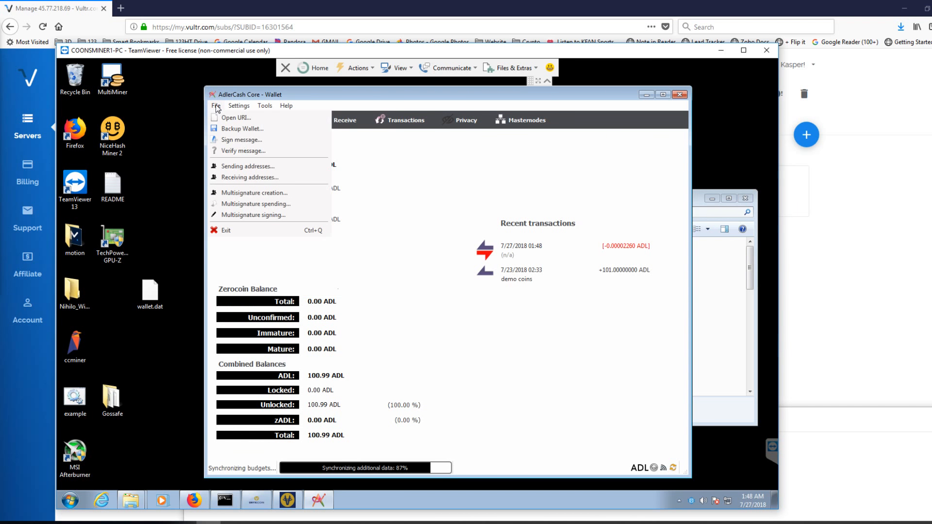
click(231, 140)
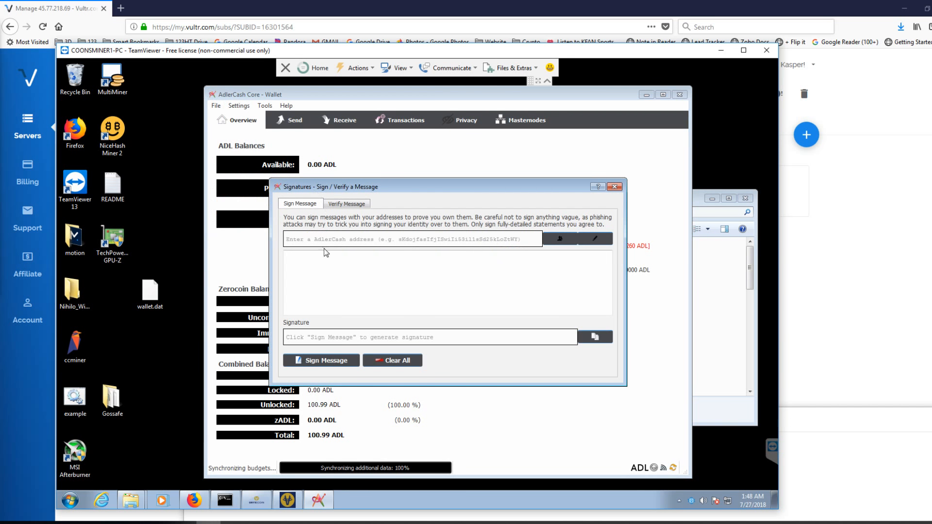
click(560, 240)
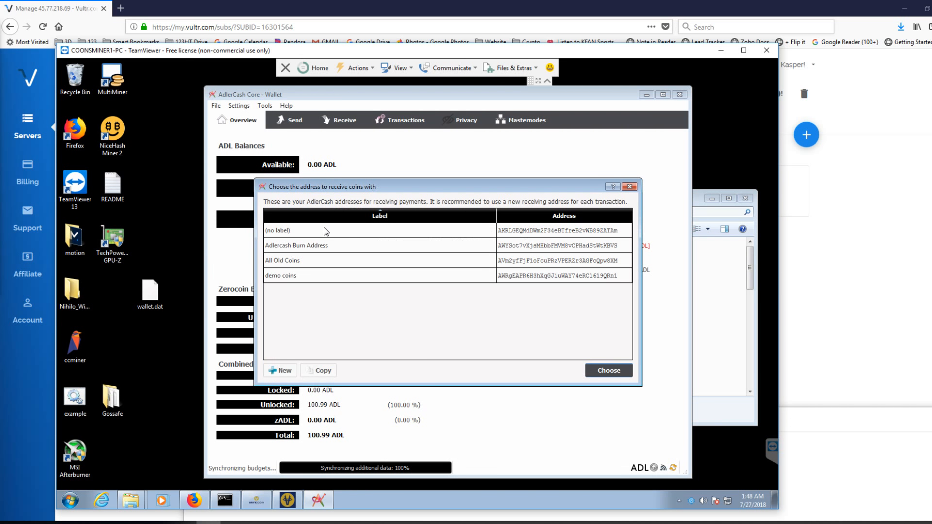
click(348, 264)
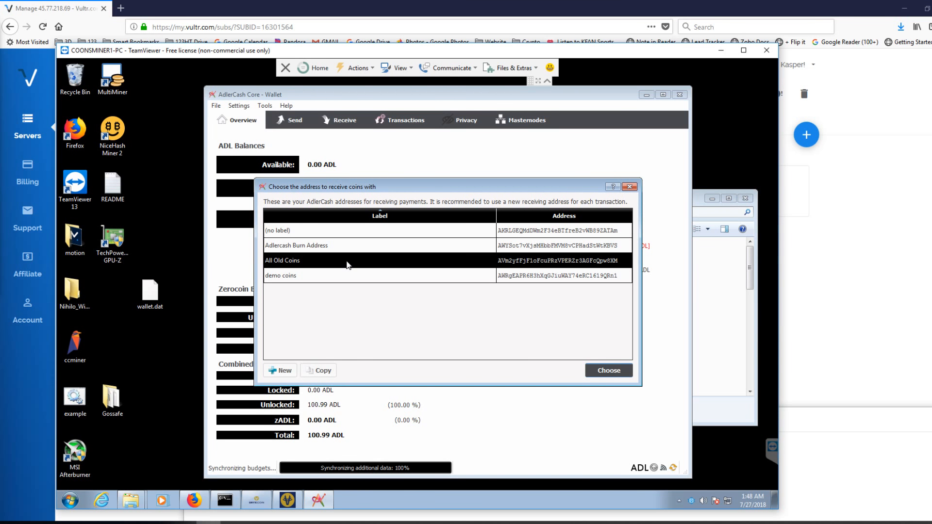
click(604, 371)
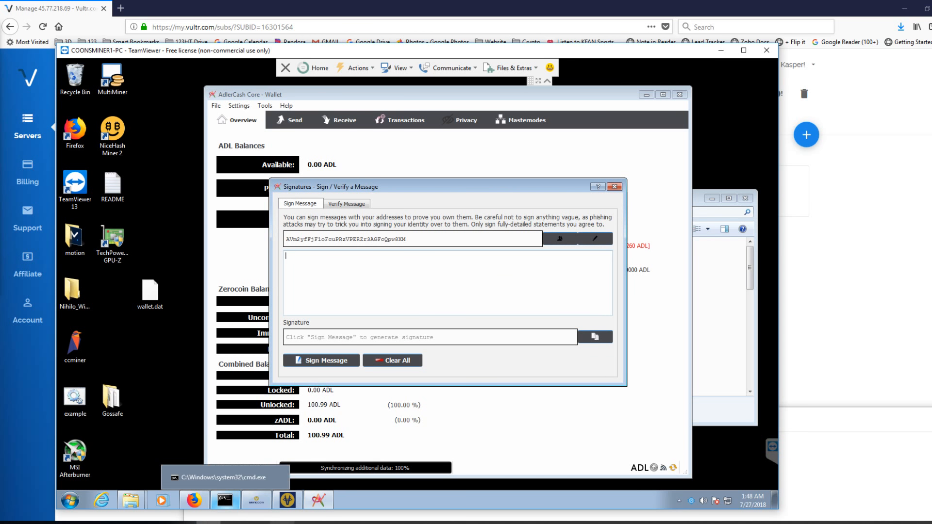
- Copy the address saved in the untitled Notepad file into the message body and sign the message
click(233, 522)
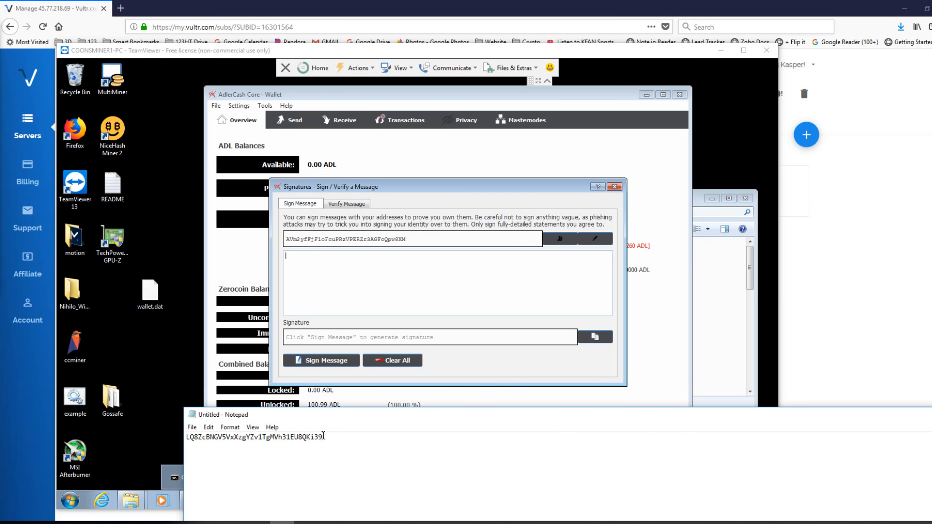
drag(323, 436, 186, 437)
right_click(196, 436)
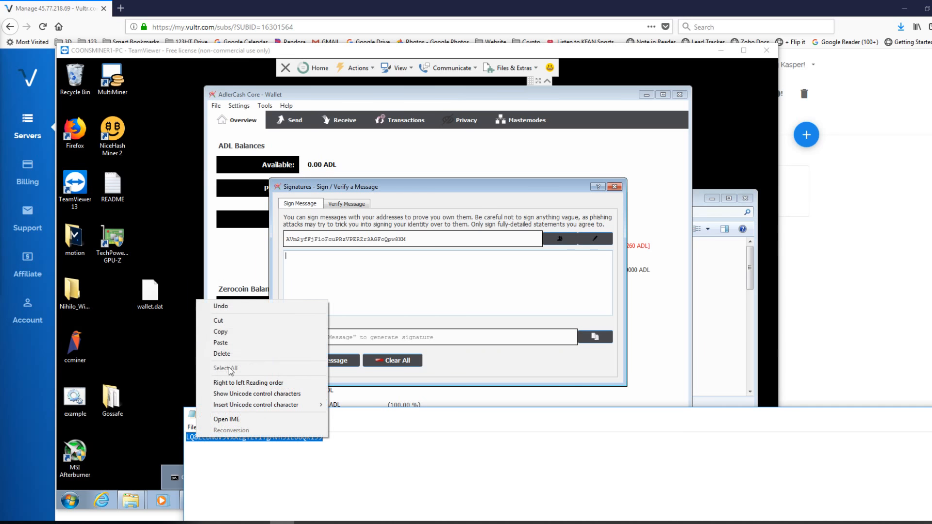
click(229, 334)
right_click(295, 263)
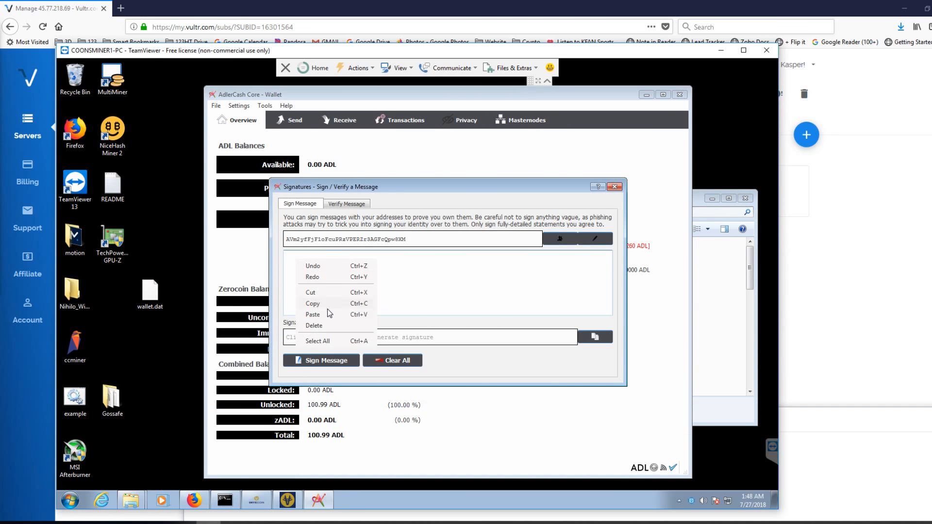
click(326, 315)
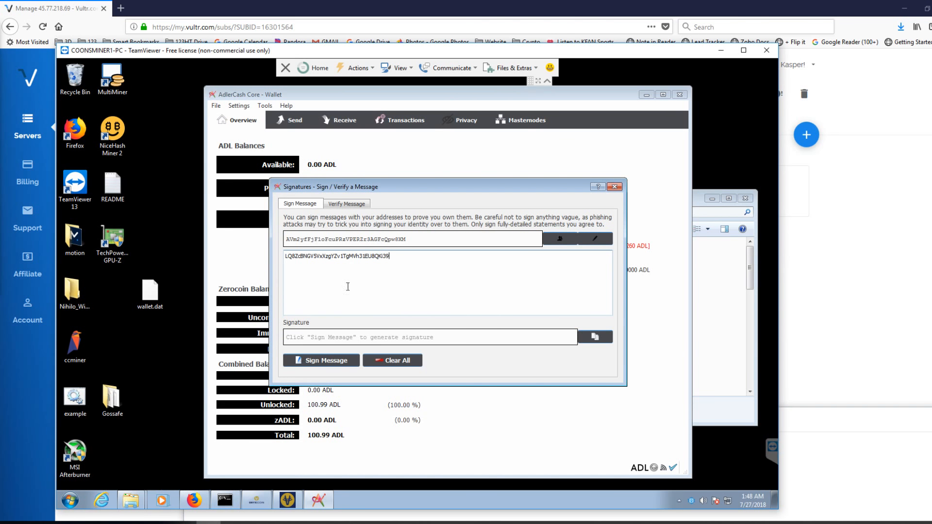
click(319, 360)
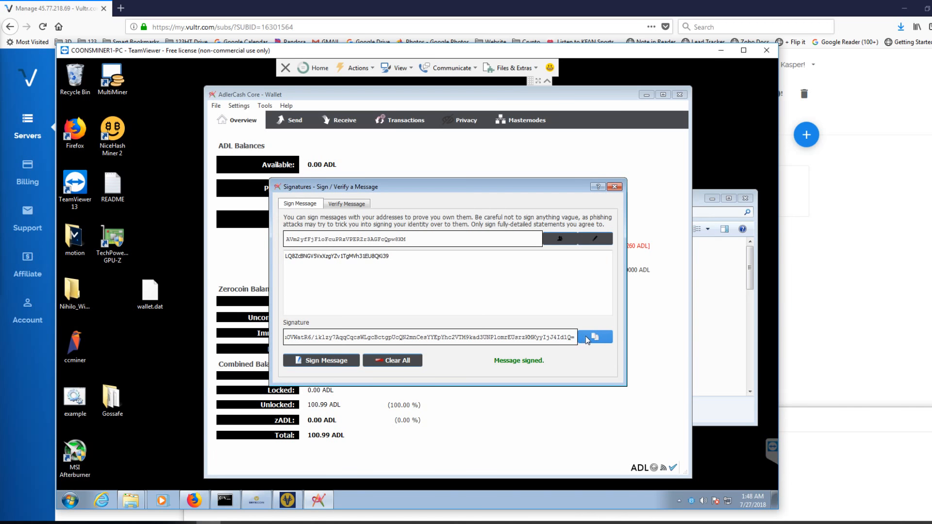
- Copy the generated signature into the Notepad file, leaving a blank line below the saved address
click(281, 523)
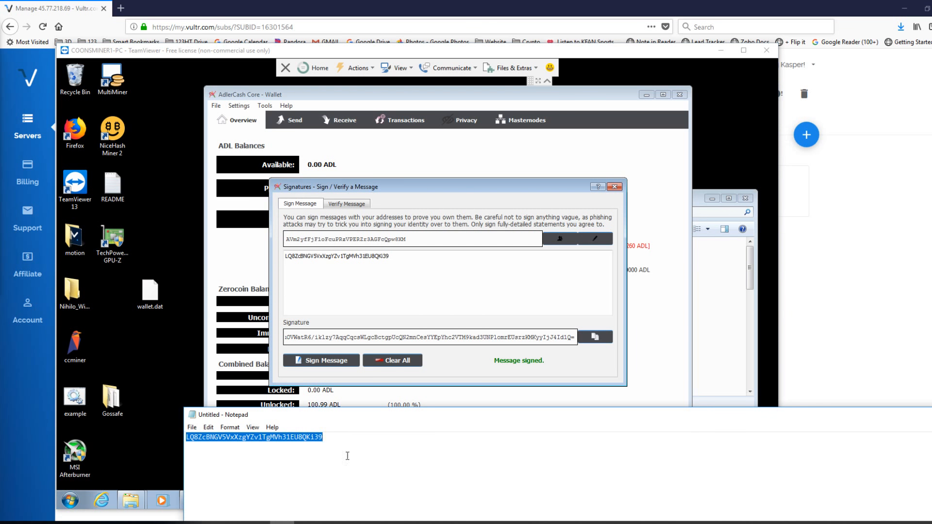
click(357, 439)
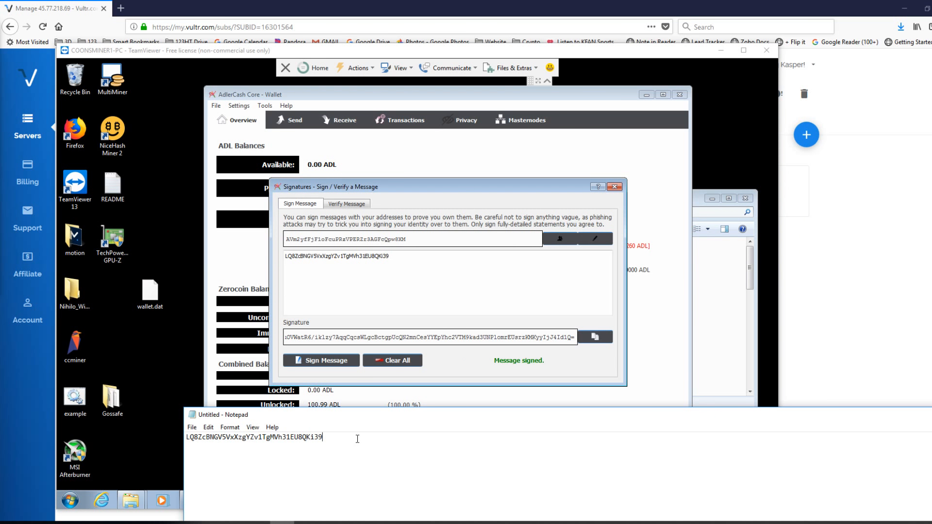
right_click(225, 456)
click(258, 364)
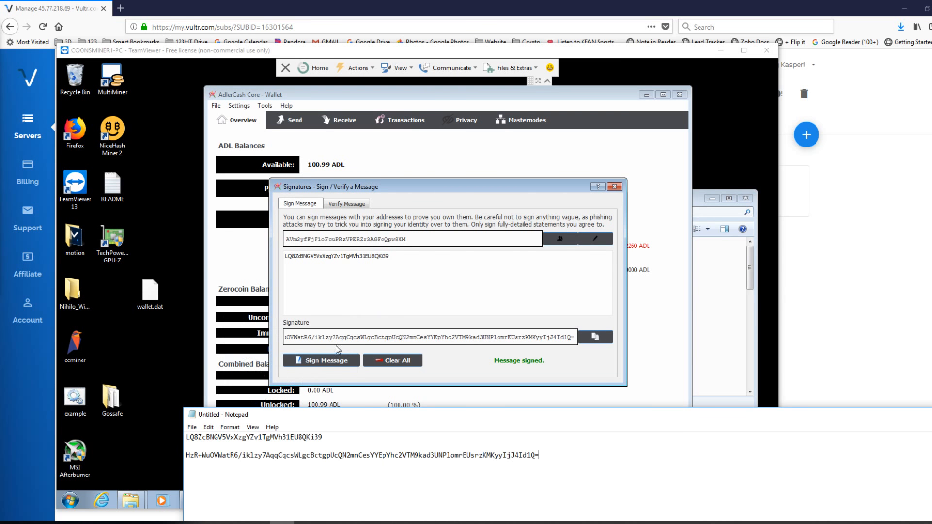
- Copy the All Old Coins signing address into Notepad below the signature and close the signing dialog
drag(389, 255, 290, 256)
drag(407, 239, 285, 232)
right_click(320, 241)
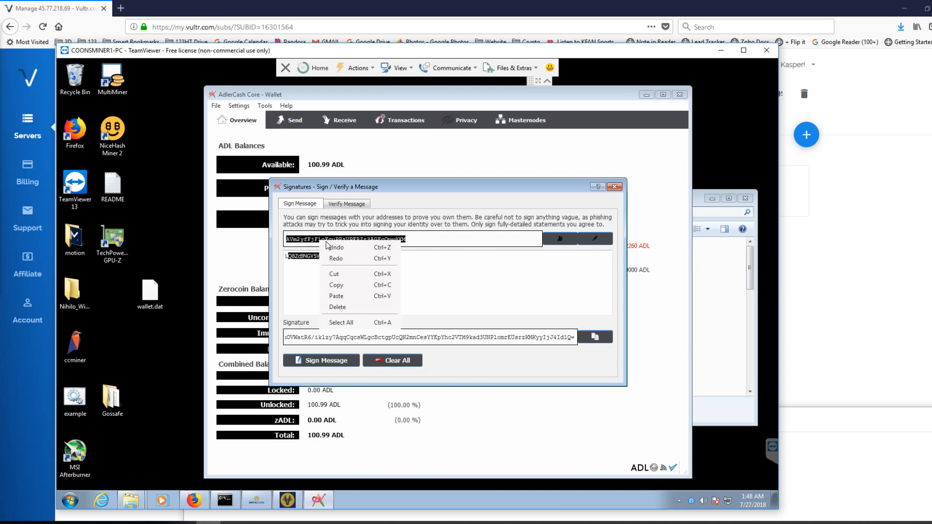
click(345, 286)
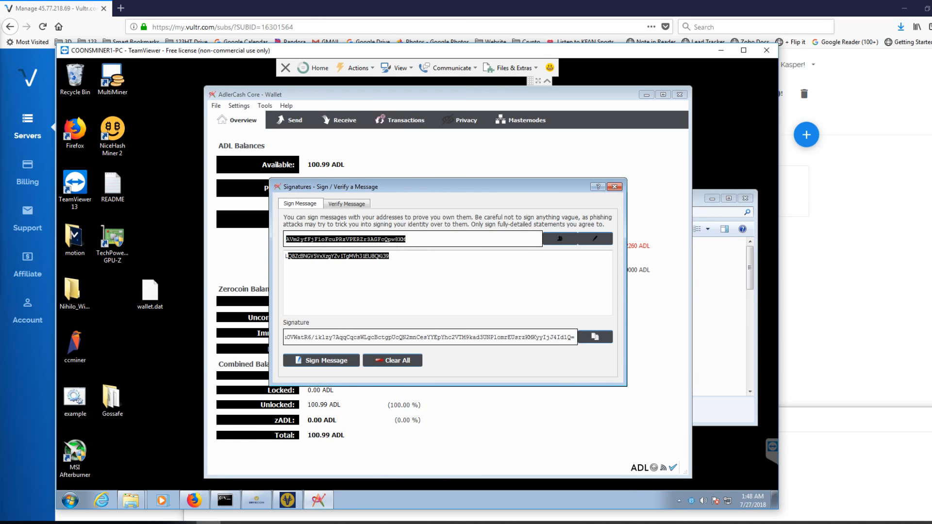
click(282, 522)
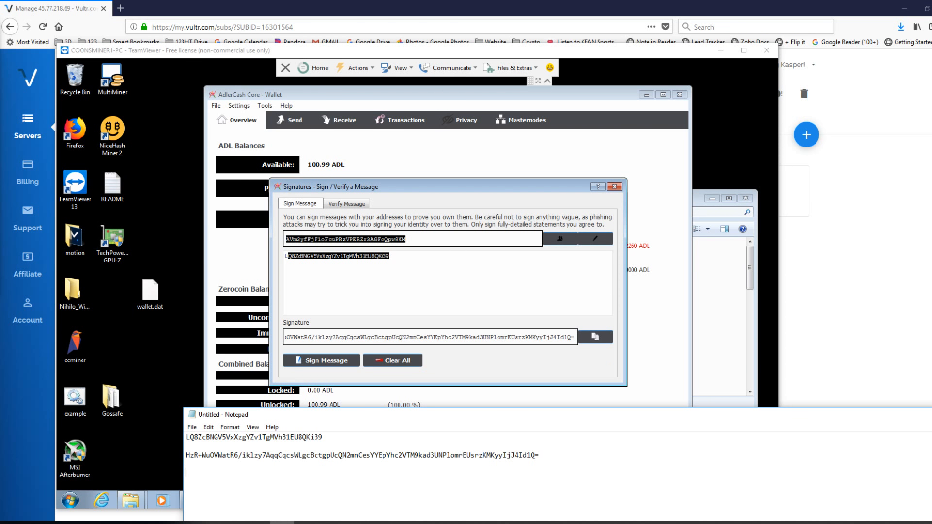
right_click(192, 473)
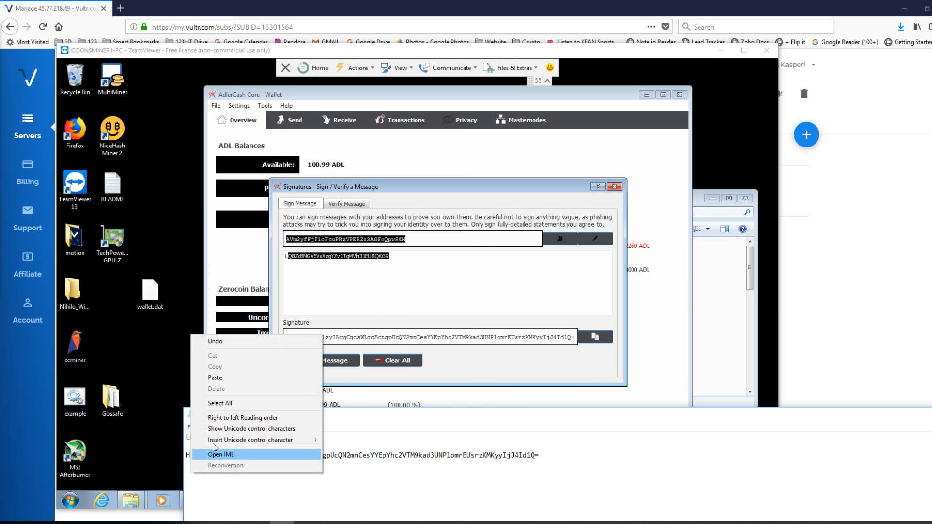
click(221, 374)
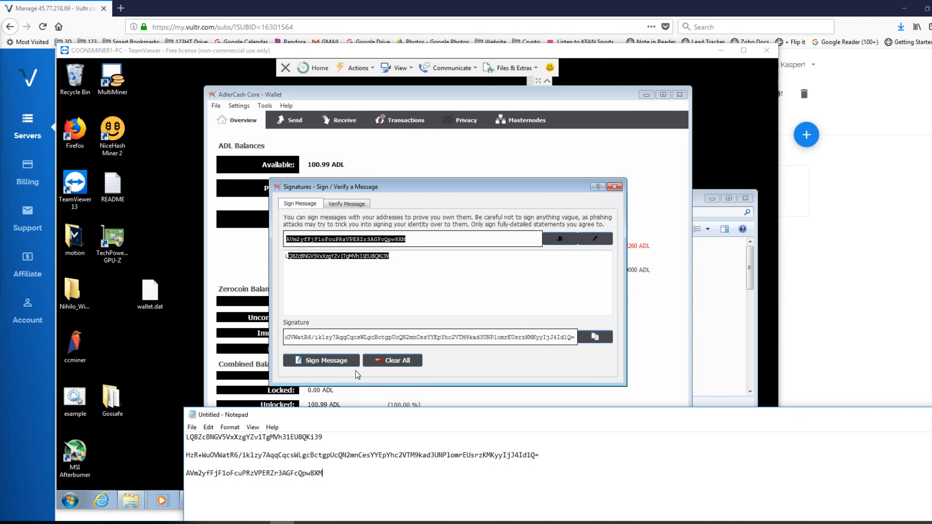
click(615, 187)
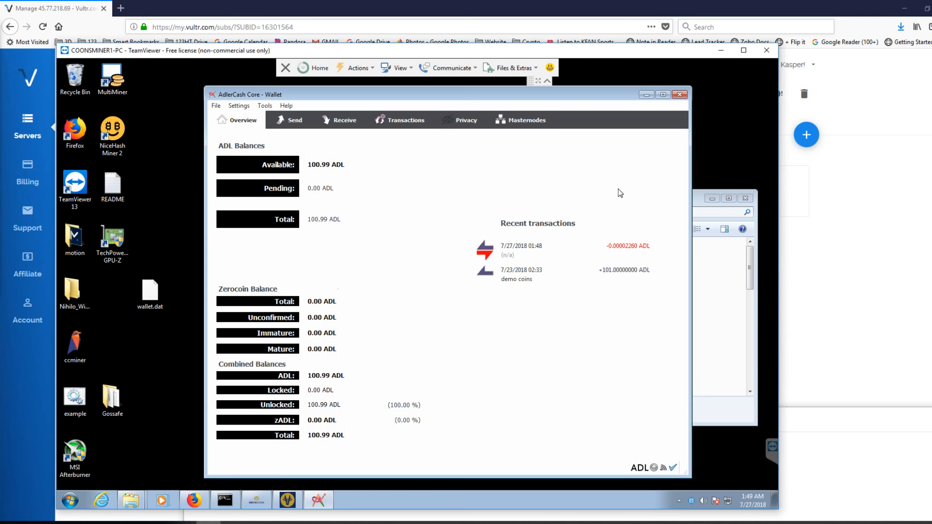
- Open the form for sending coins and check the address book of saved recipients
click(296, 121)
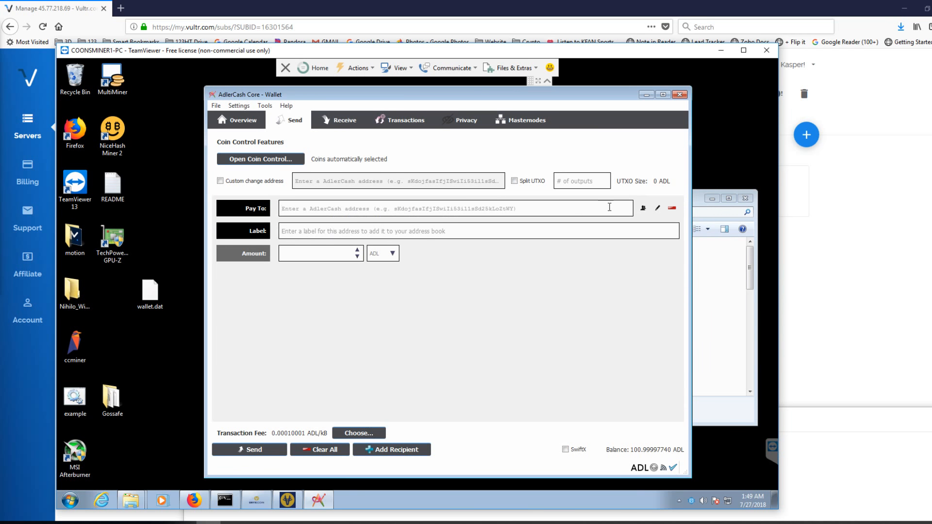
click(643, 208)
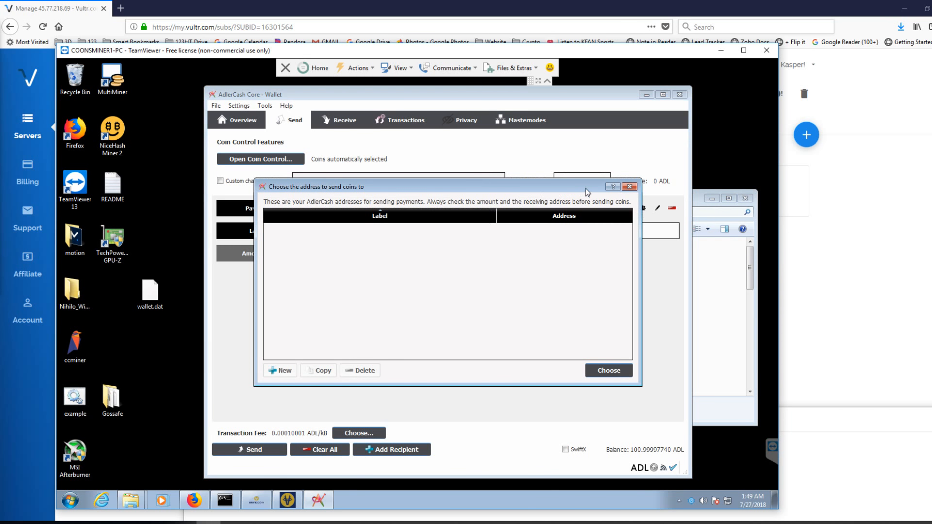
click(630, 187)
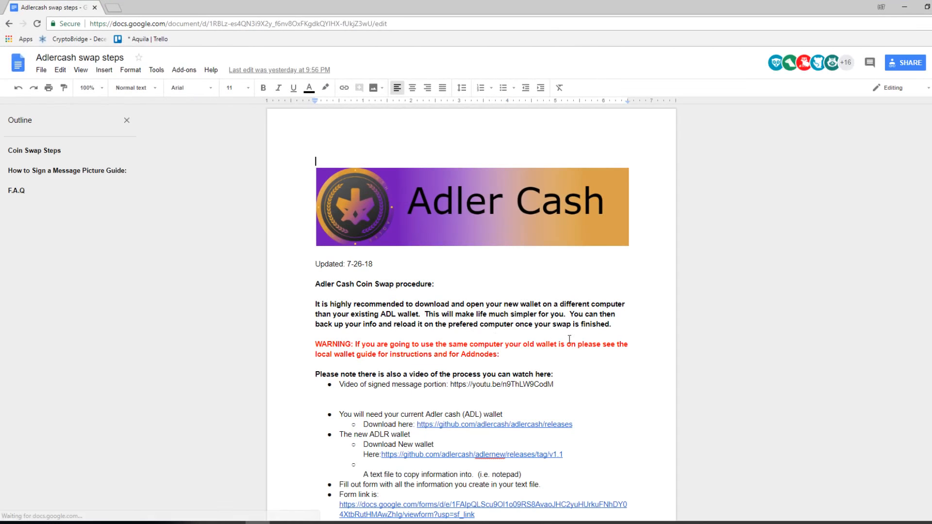
- Switch to the Adlercash swap steps document in Chrome, copy the coin burn address from step 10, and return to the wallet
scroll(637, 348, down, 4)
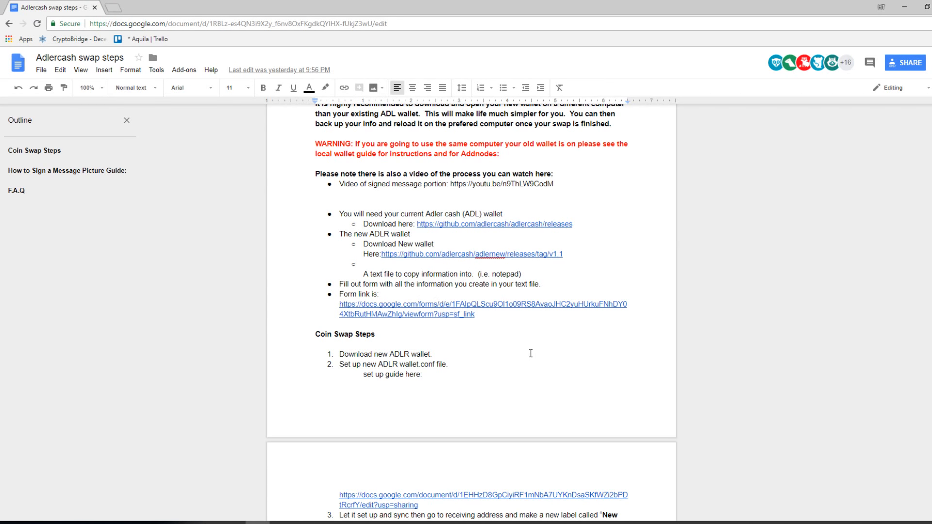
scroll(531, 353, down, 8)
scroll(533, 355, down, 11)
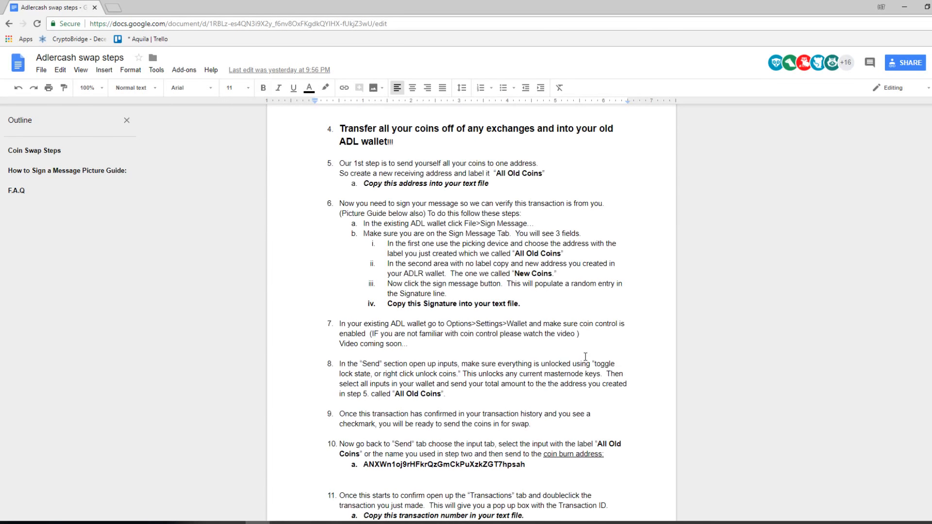
scroll(585, 357, down, 3)
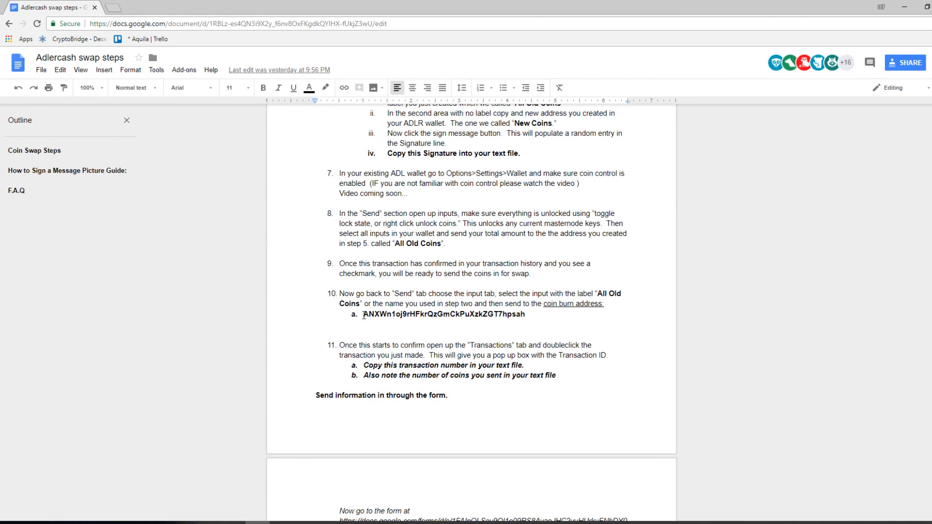
drag(364, 316, 519, 316)
right_click(519, 315)
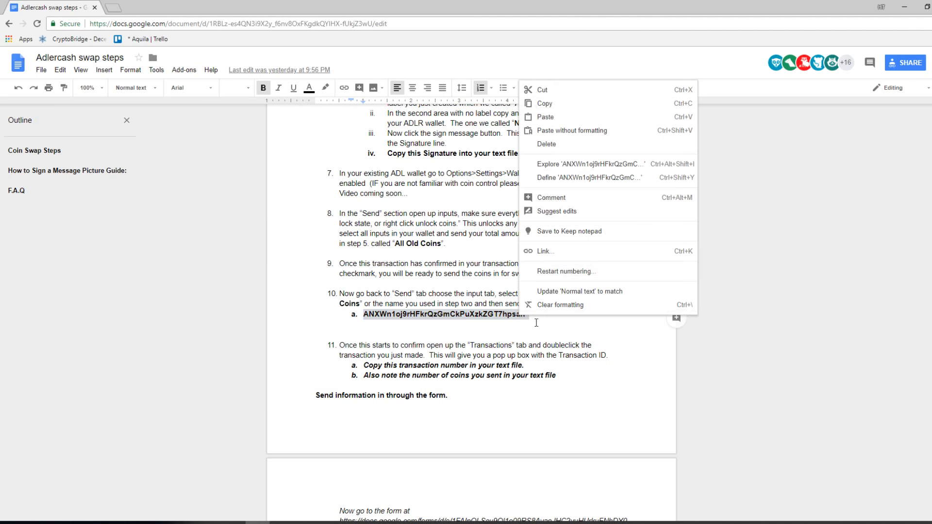
click(538, 99)
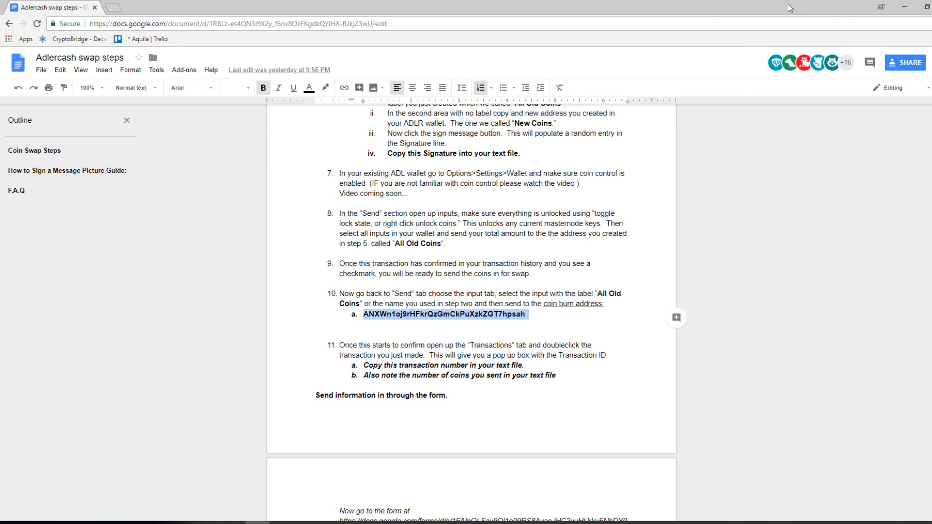
click(904, 7)
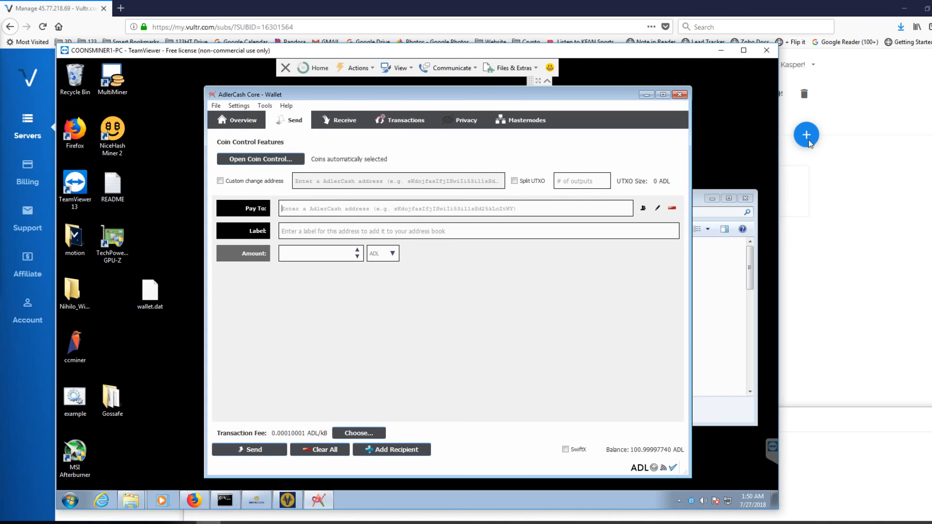
- Fill in the payment with the copied burn address as recipient, the label Burn address, and an amount of 100.99 ADL
click(349, 210)
right_click(348, 210)
click(371, 263)
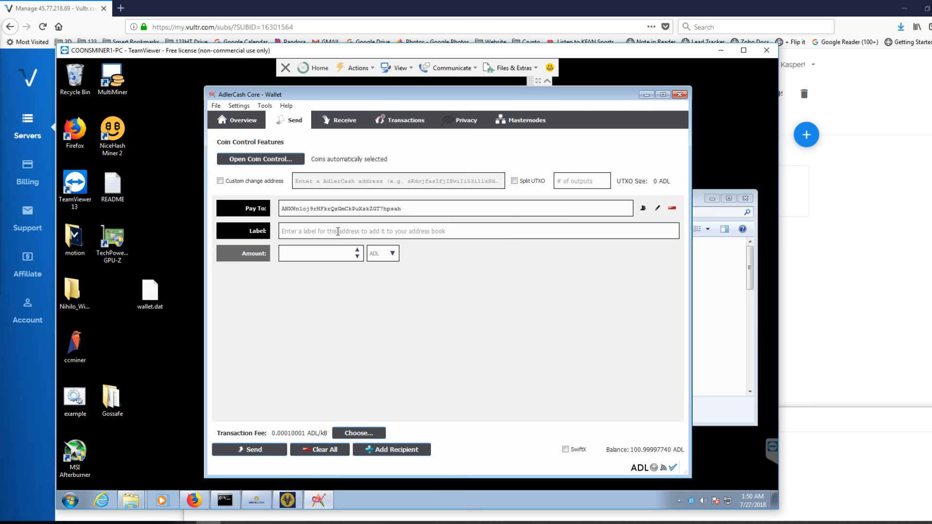
text(Burn address)
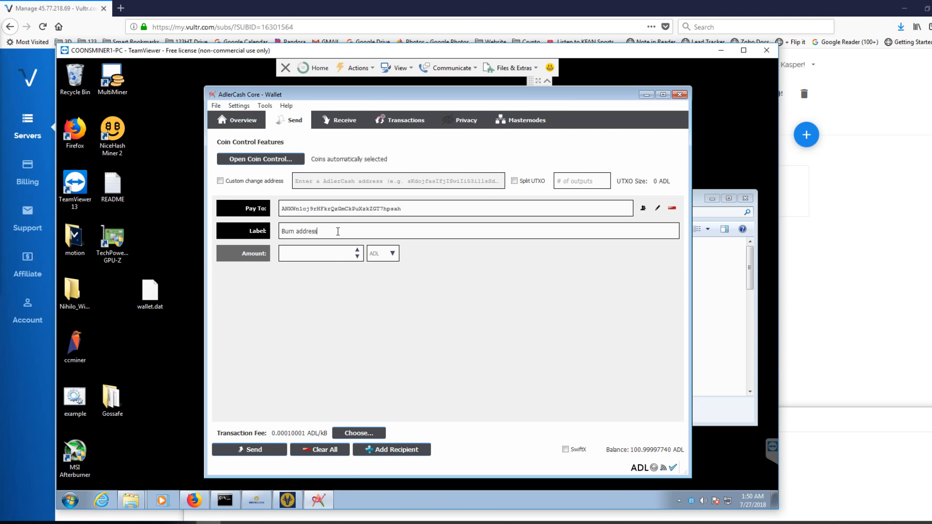
click(320, 254)
text(100.99)
- Copy the transaction ID of the received demo coins into Notepad, on its own line between the signature and the All Old Coins address
click(396, 127)
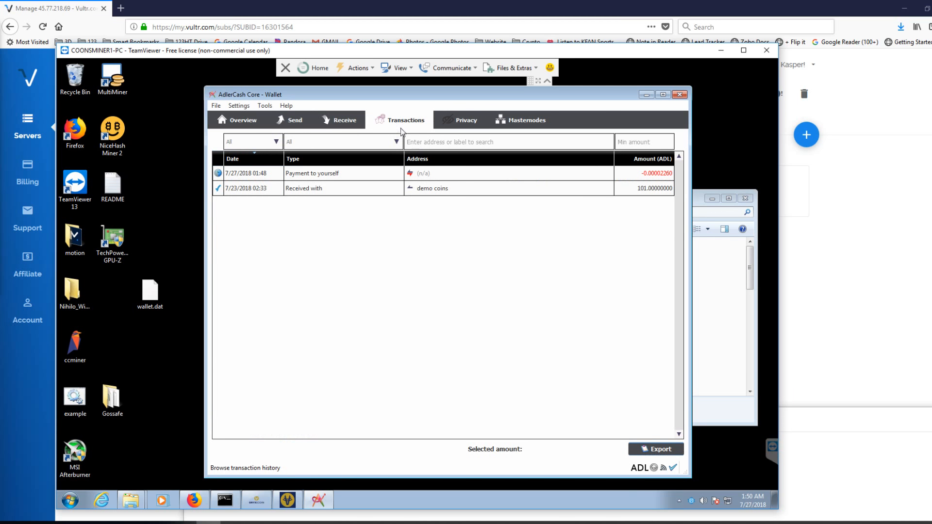
click(461, 192)
right_click(461, 193)
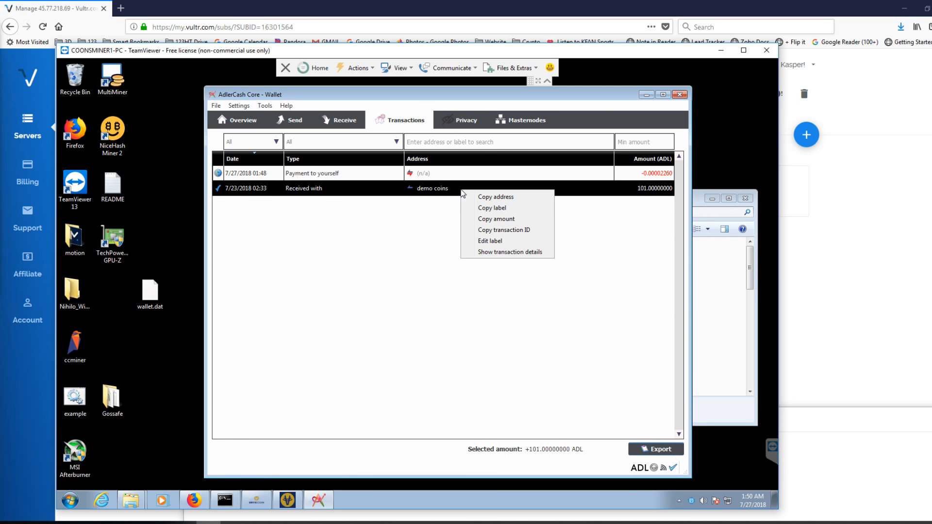
click(523, 232)
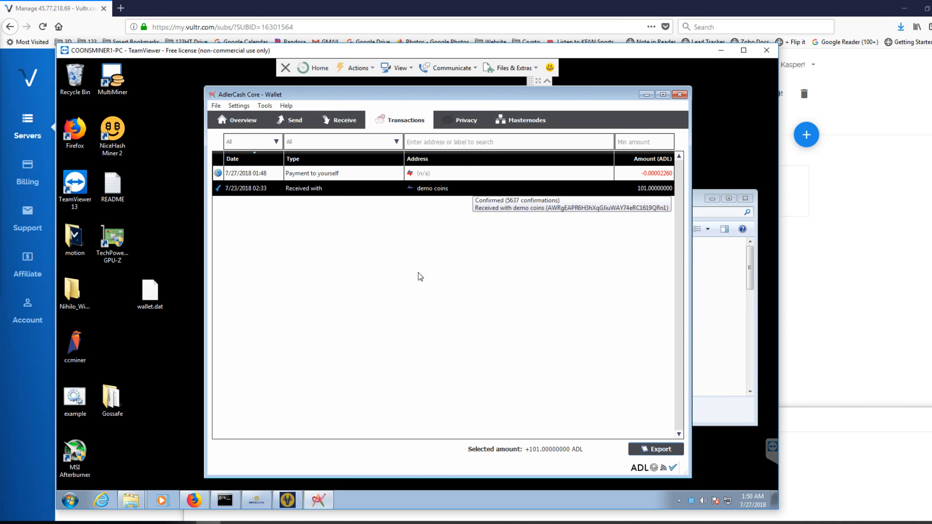
mouse_move(228, 500)
click(281, 523)
click(336, 468)
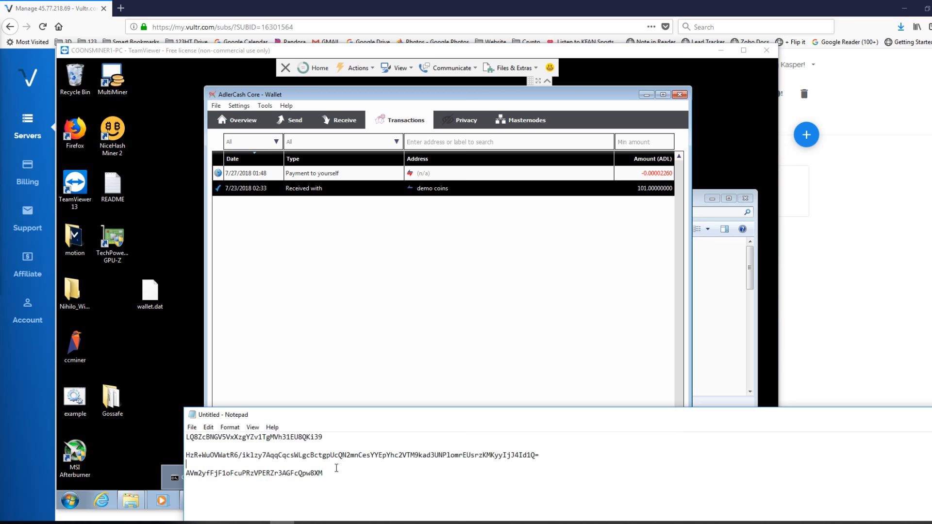
key(Return)
key(Return)
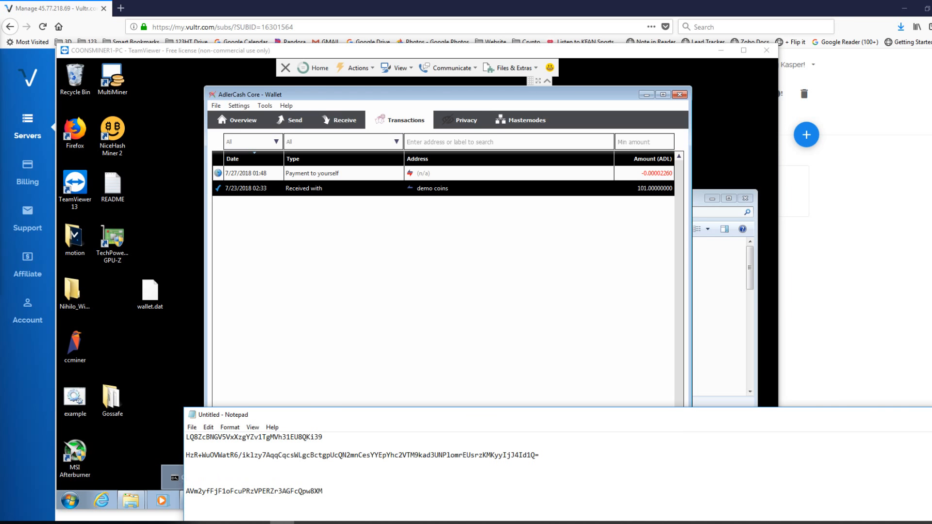
right_click(202, 471)
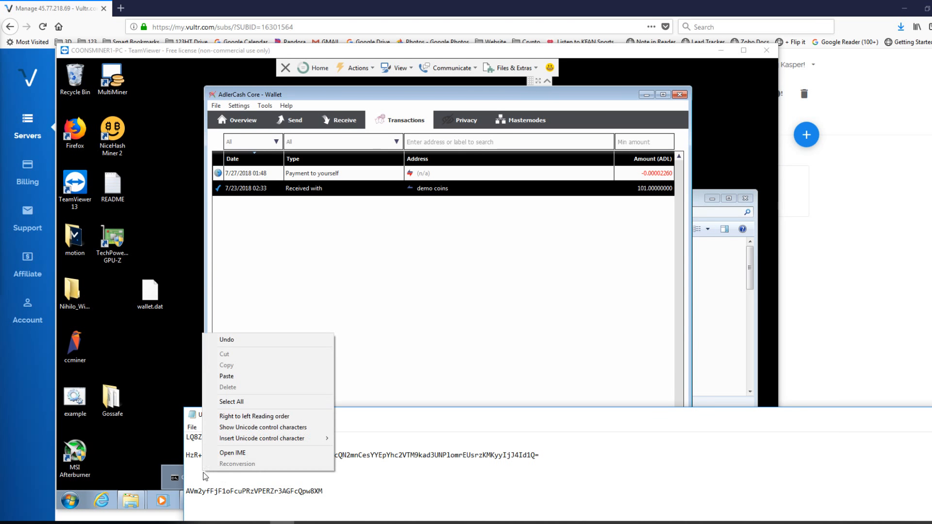
click(236, 377)
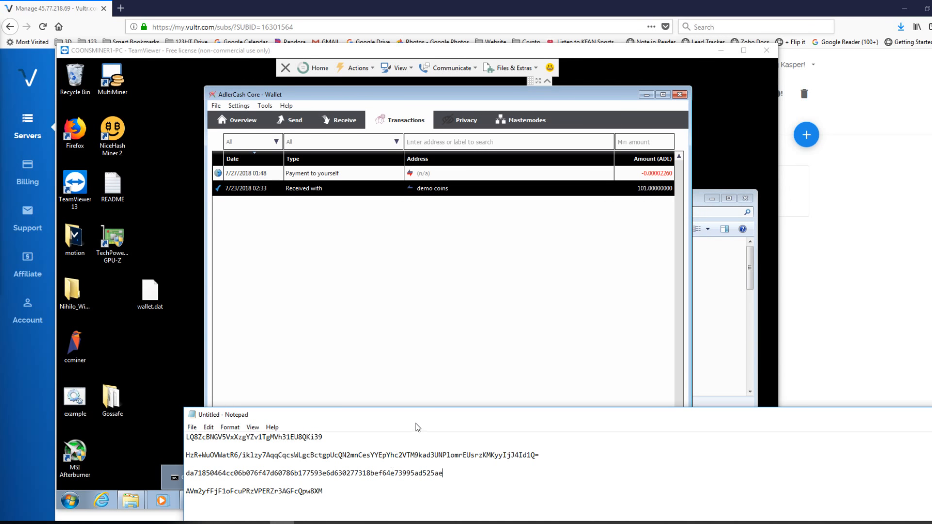
- Return to the swap steps document in Chrome and open the linked Adler Cash Coin Swap form to view its questions
click(721, 280)
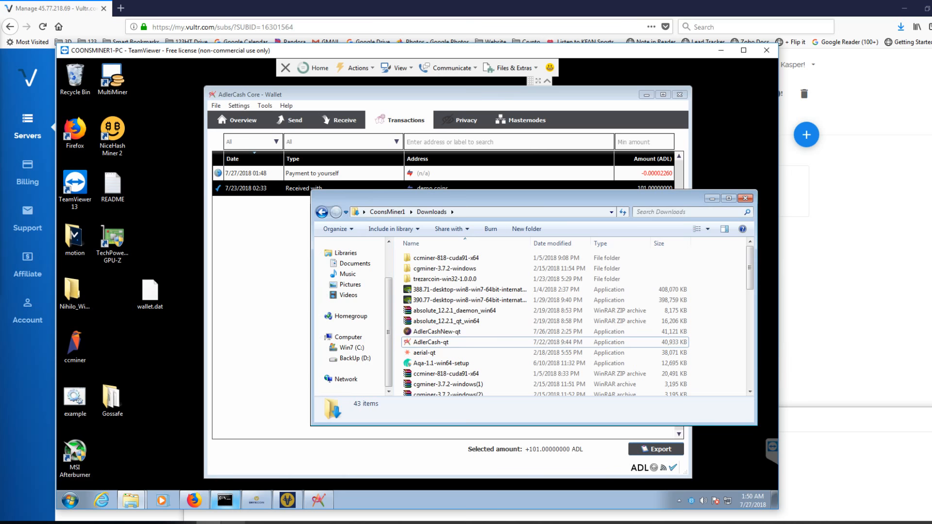
mouse_move(225, 500)
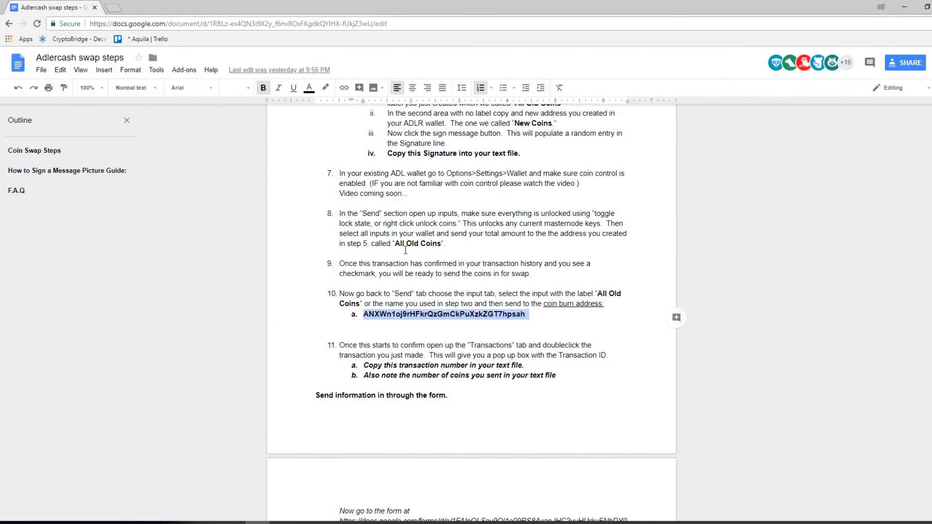
scroll(455, 305, up, 20)
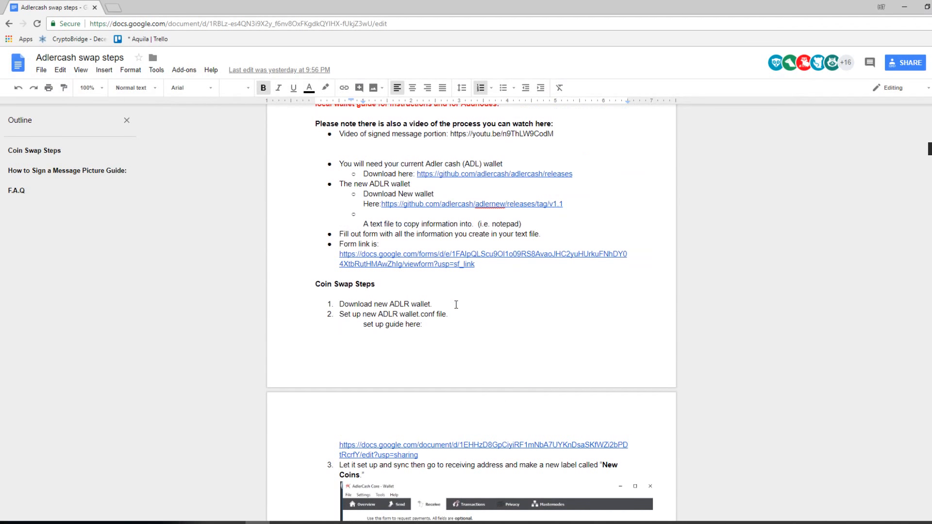
scroll(455, 304, up, 1)
click(454, 306)
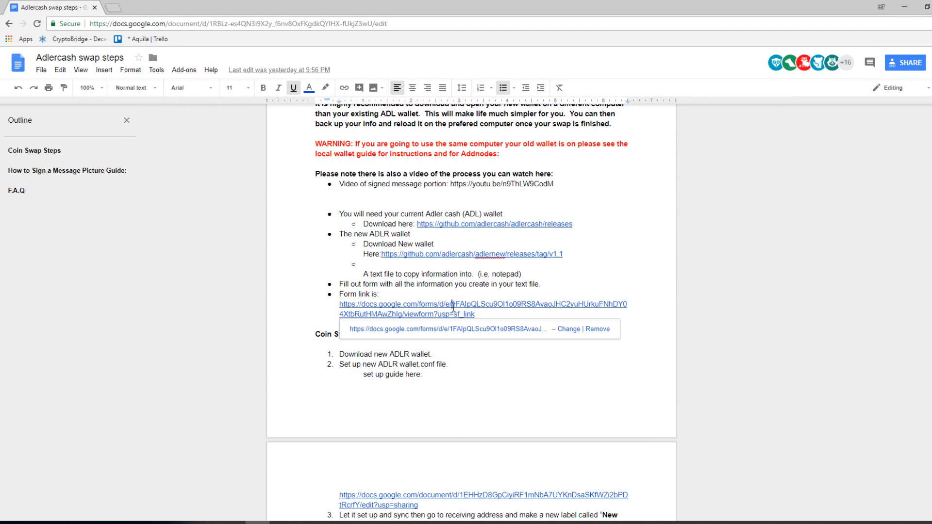
click(520, 329)
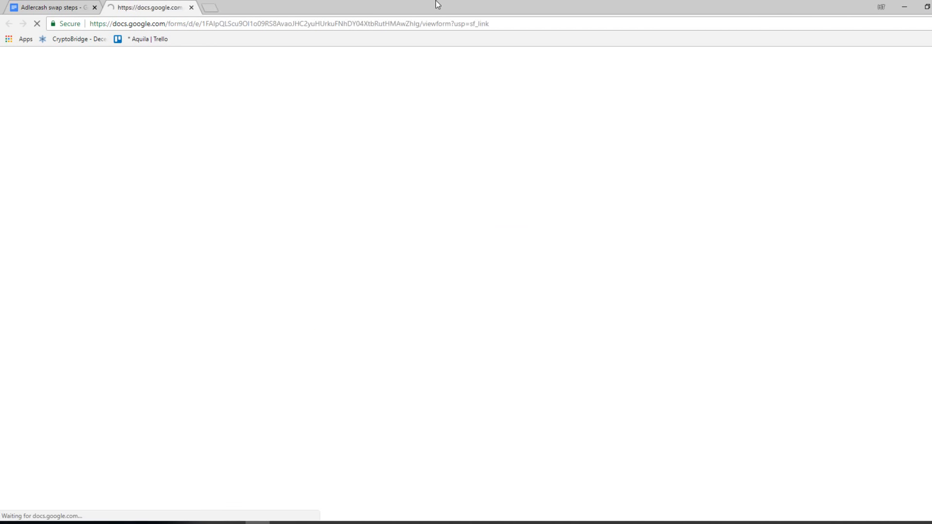
scroll(495, 296, down, 2)
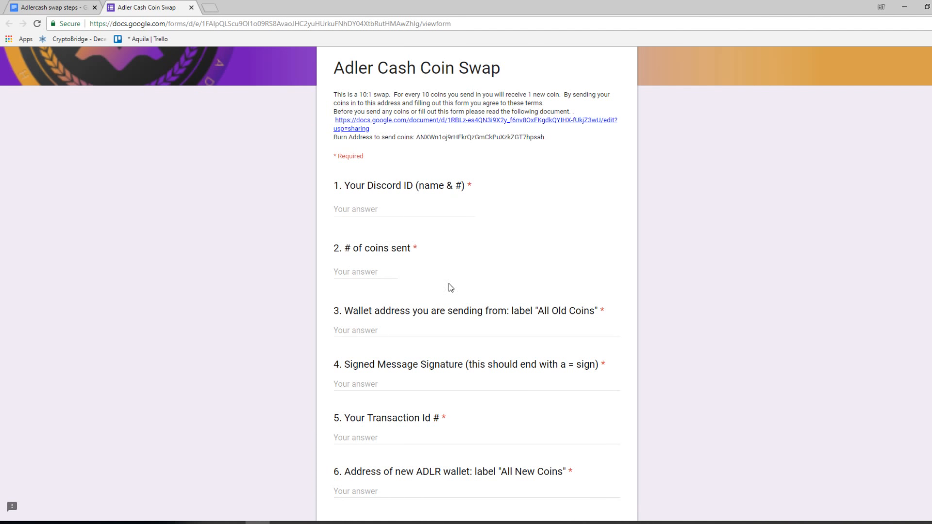
scroll(451, 287, down, 2)
- Copy the All Old Coins address from Notepad into question 3 of the form, the wallet address being sent from
click(282, 523)
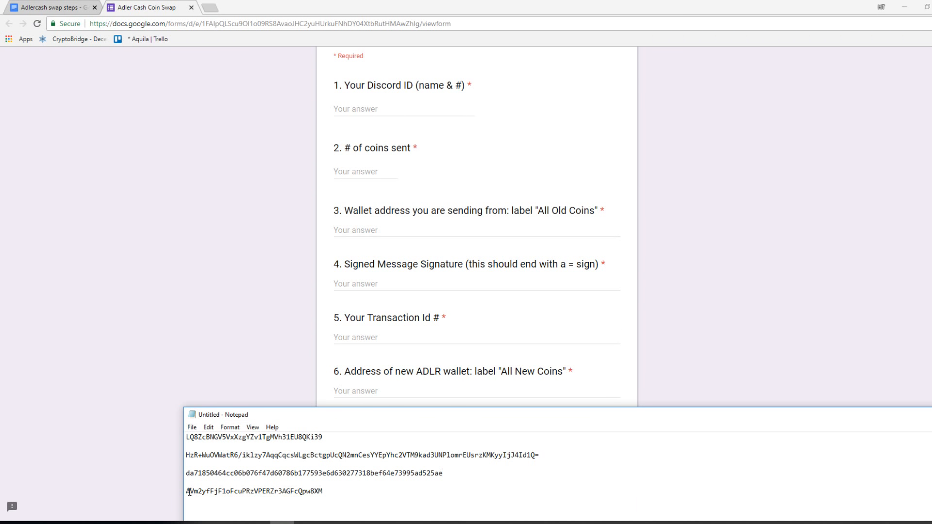
drag(189, 491, 322, 492)
right_click(311, 494)
click(323, 383)
click(466, 231)
key(ctrl+v)
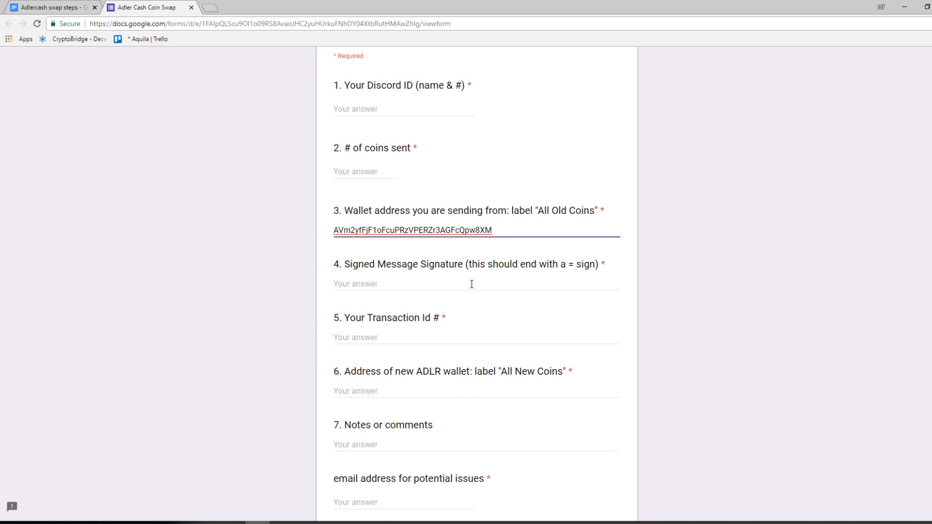
mouse_move(282, 522)
click(273, 495)
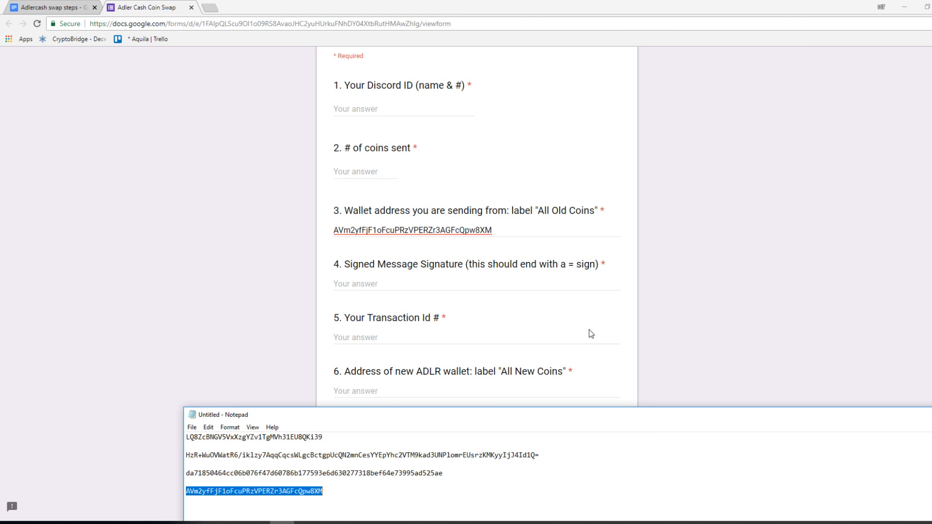
drag(809, 416, 584, 354)
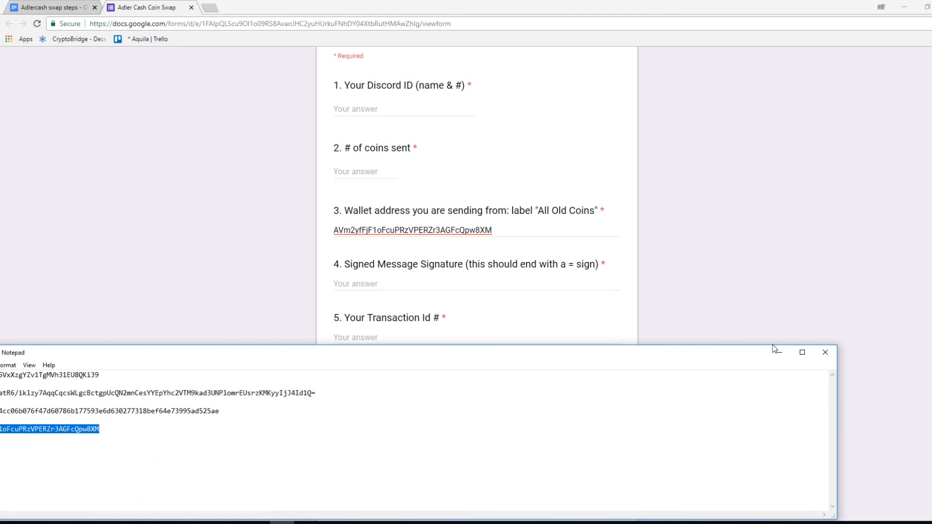
click(825, 353)
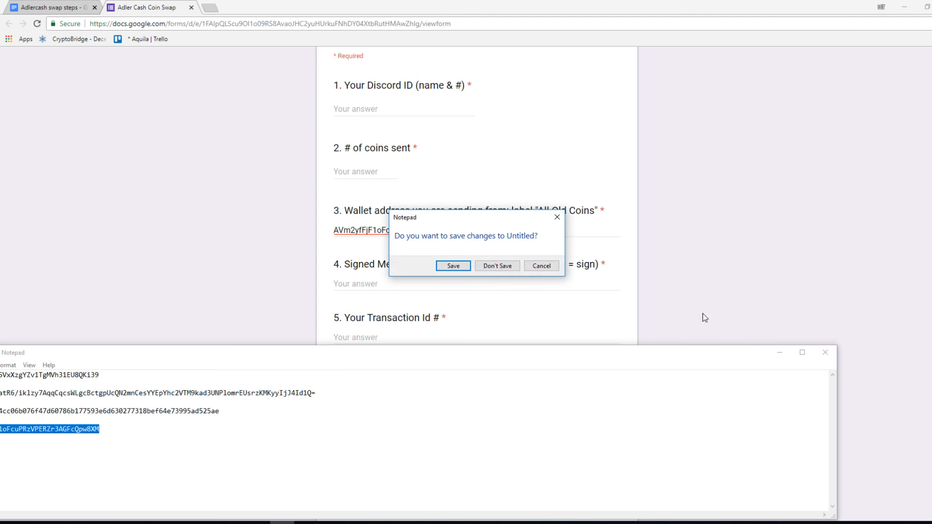
click(542, 267)
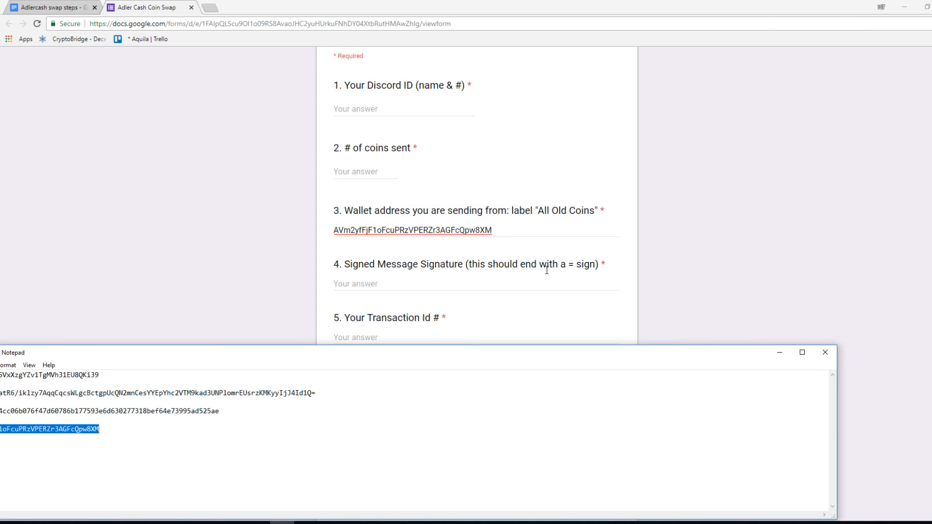
- Minimize the browser, close the Downloads folder window, and exit the old AdlerCash wallet on the remote computer
click(905, 7)
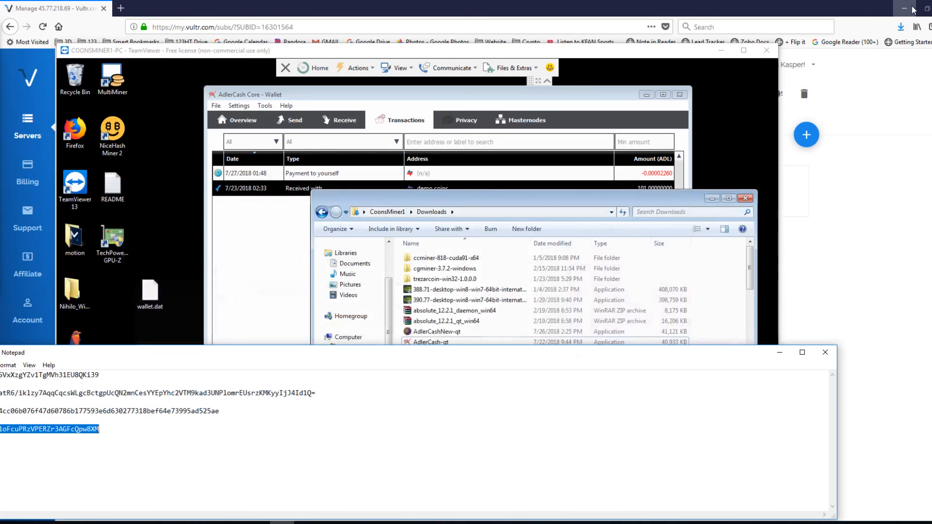
click(825, 352)
click(536, 268)
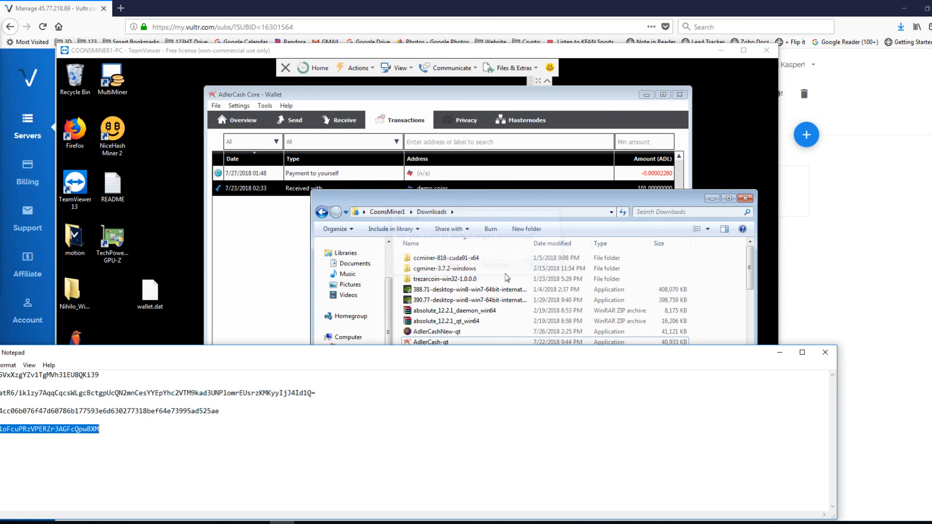
click(744, 199)
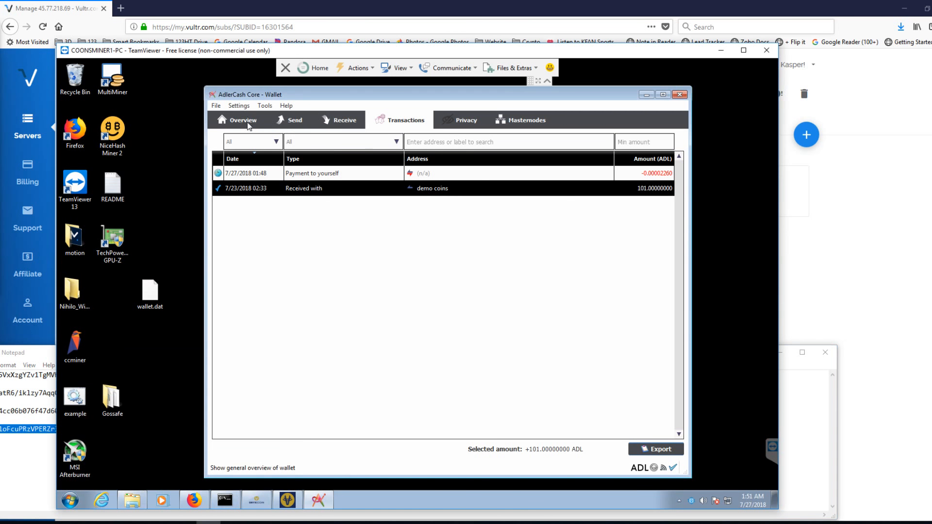
click(215, 106)
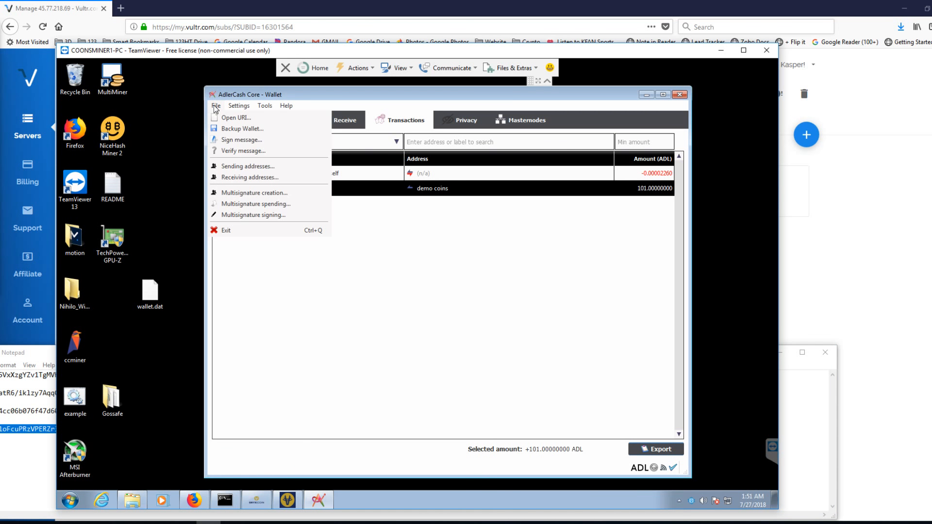
click(224, 231)
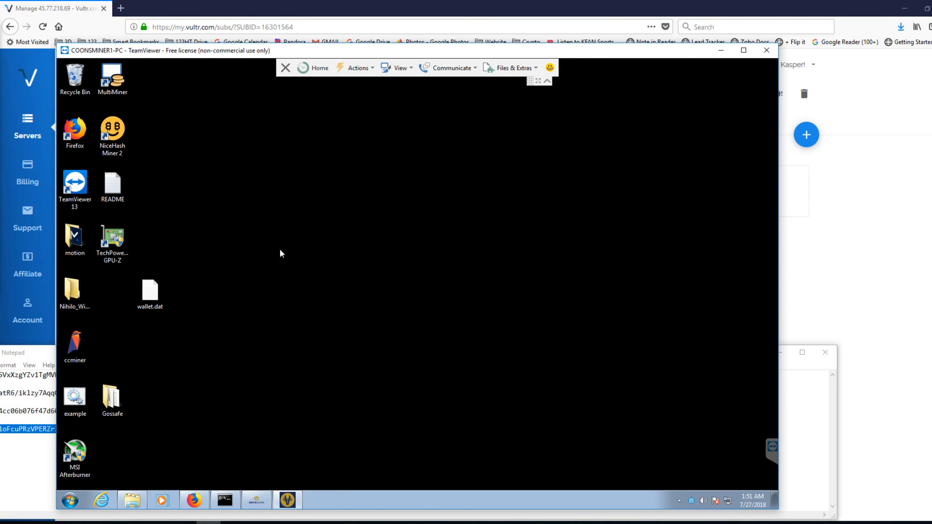
- Minimize the new AdlerCash wallet and bring up the AppData Roaming folder to work on its AdlerCashold folder
click(287, 500)
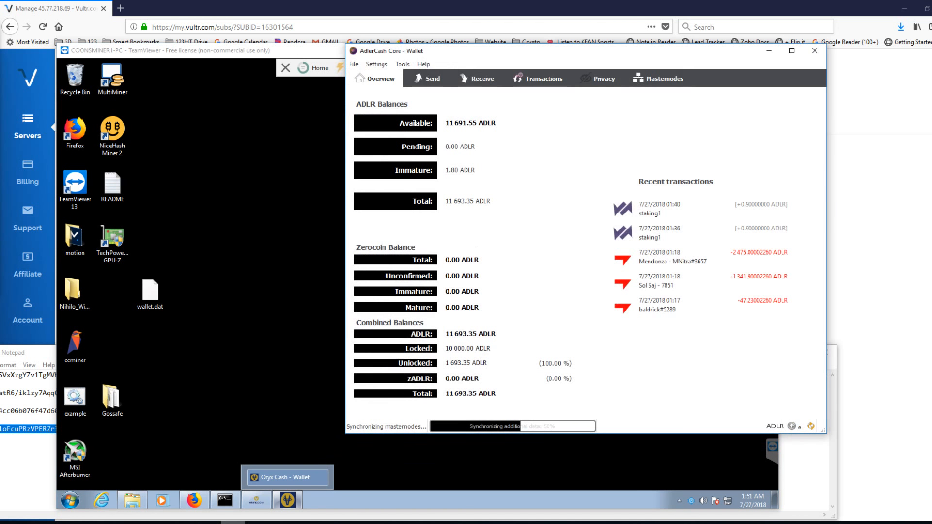
click(770, 51)
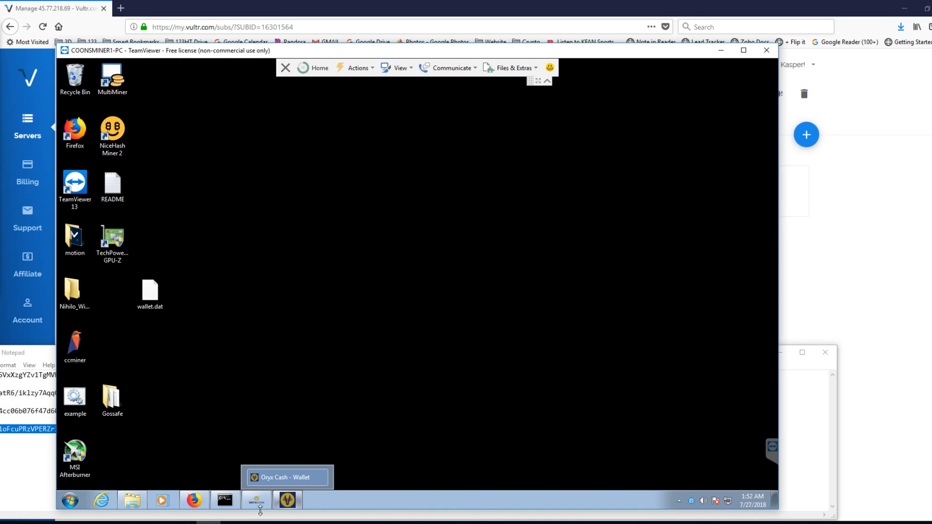
click(131, 499)
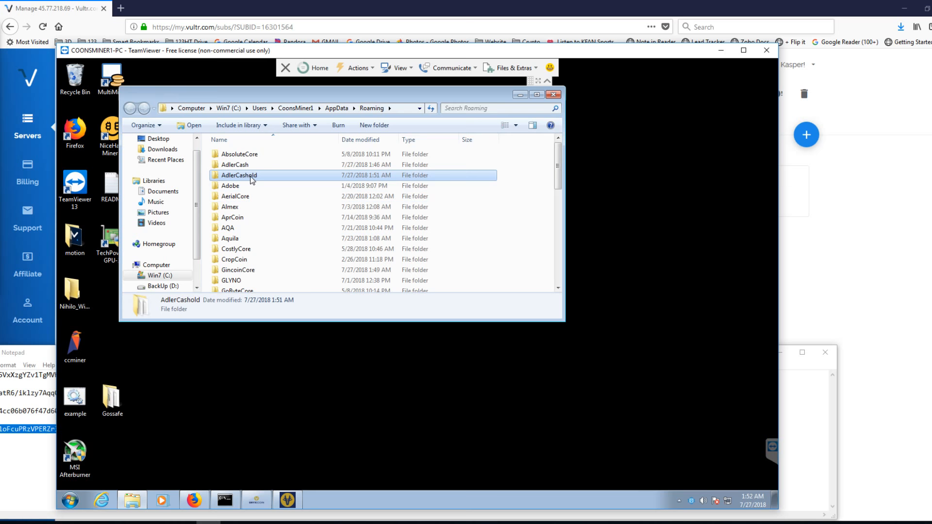
right_click(251, 177)
click(293, 354)
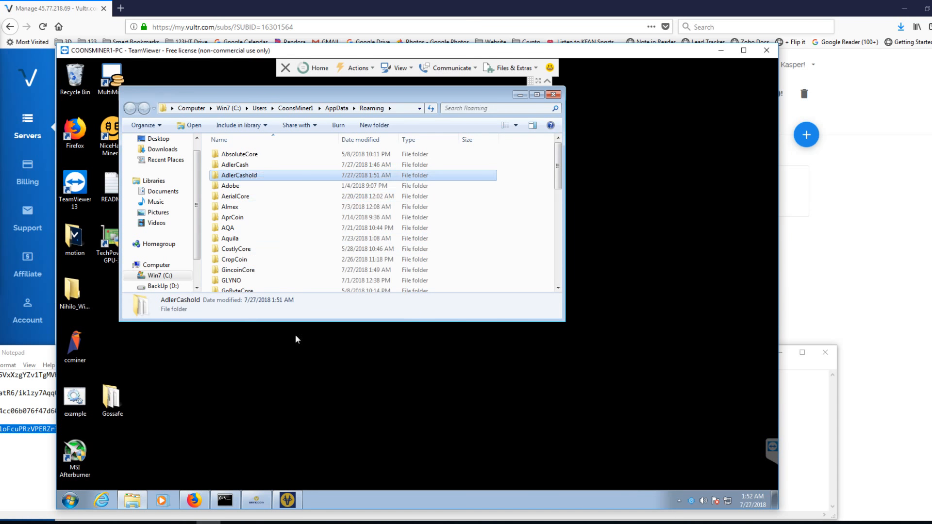
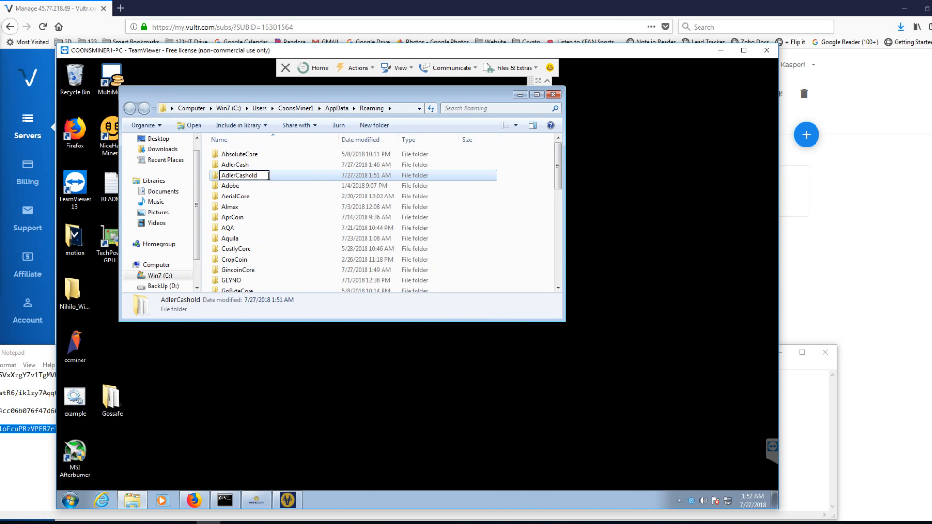
- Rename the AdlerCashold folder in AppData Roaming as AdlerCashold1
text(1)
click(310, 217)
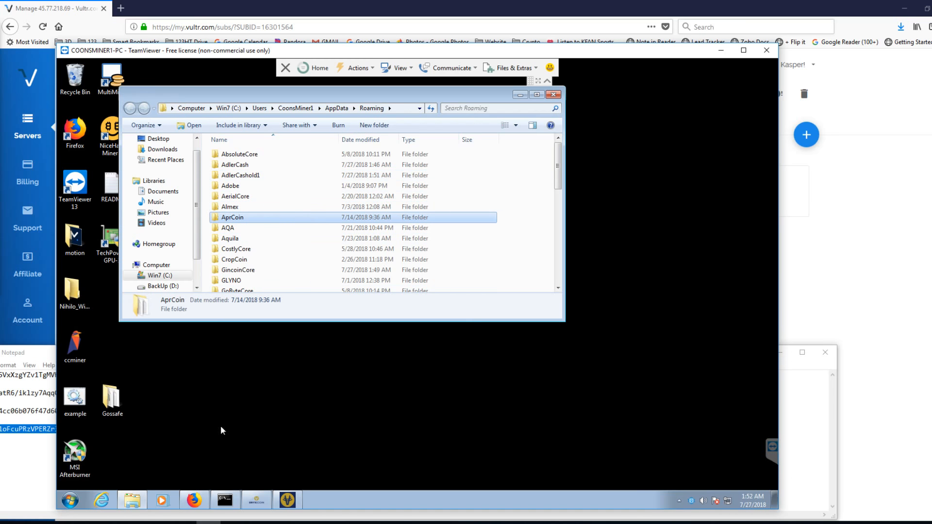
- Go to the Downloads folder on the remote computer and launch AdlerCash-qt, allowing it to run despite the unverified publisher
mouse_move(208, 510)
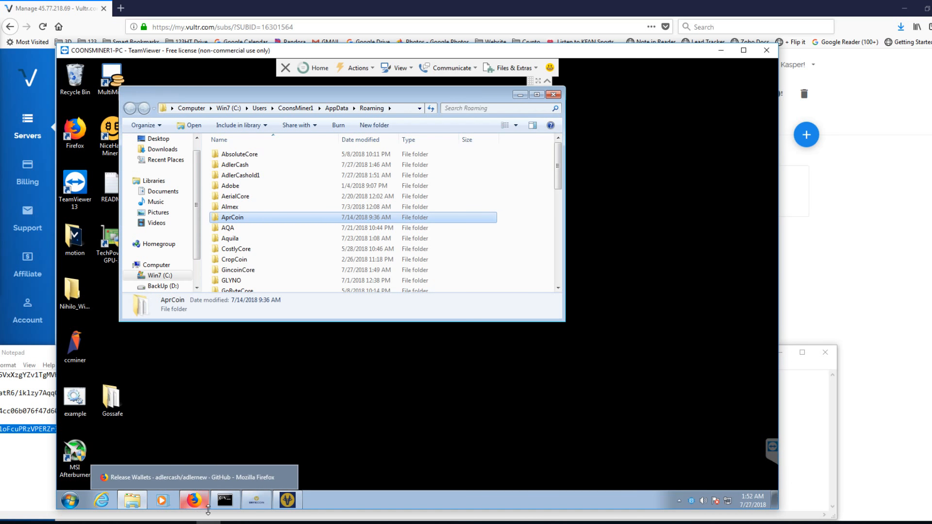
click(137, 504)
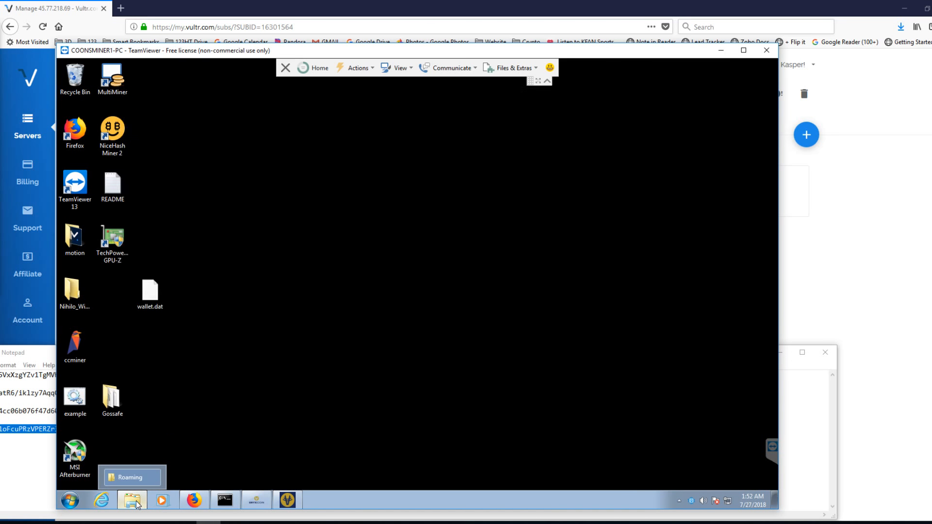
click(138, 505)
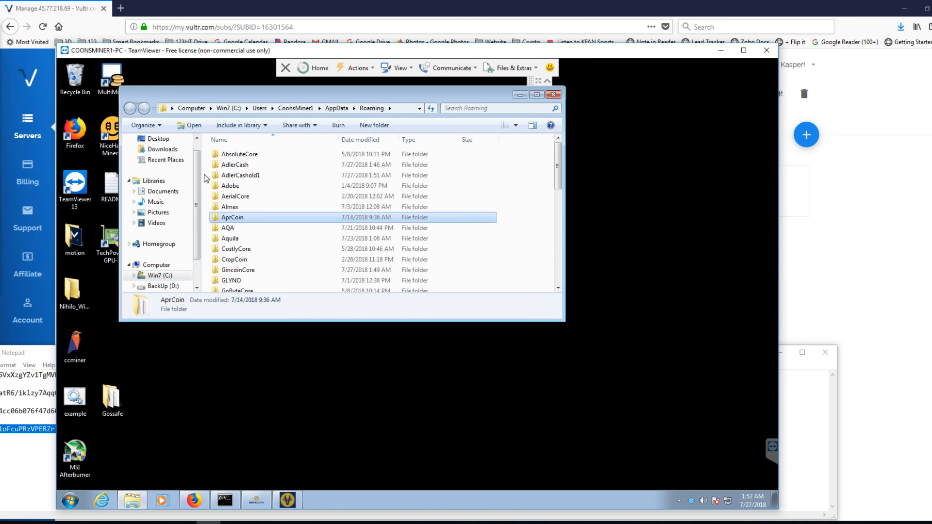
click(165, 150)
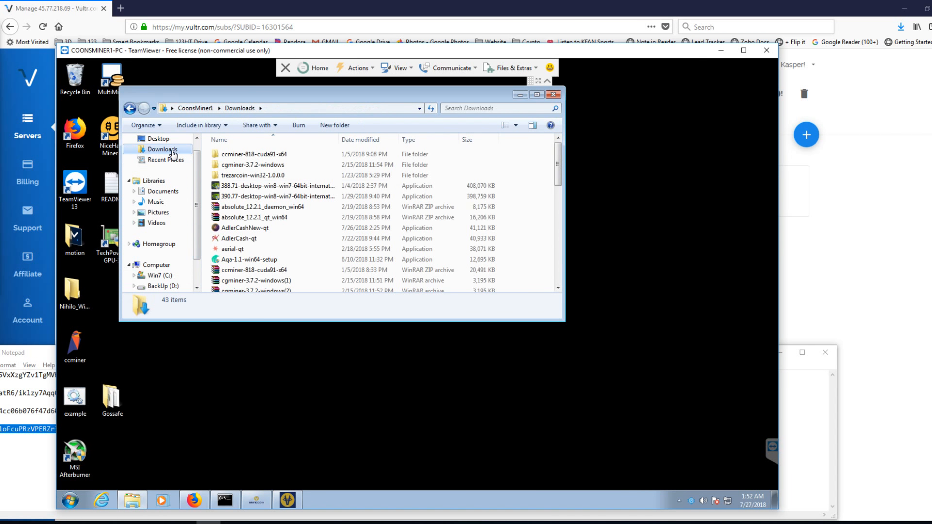
double_click(252, 238)
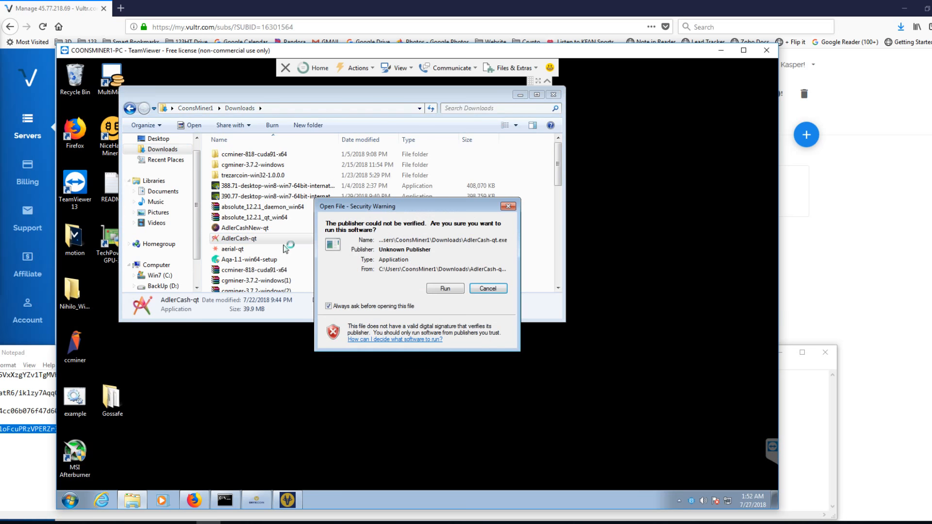
click(456, 288)
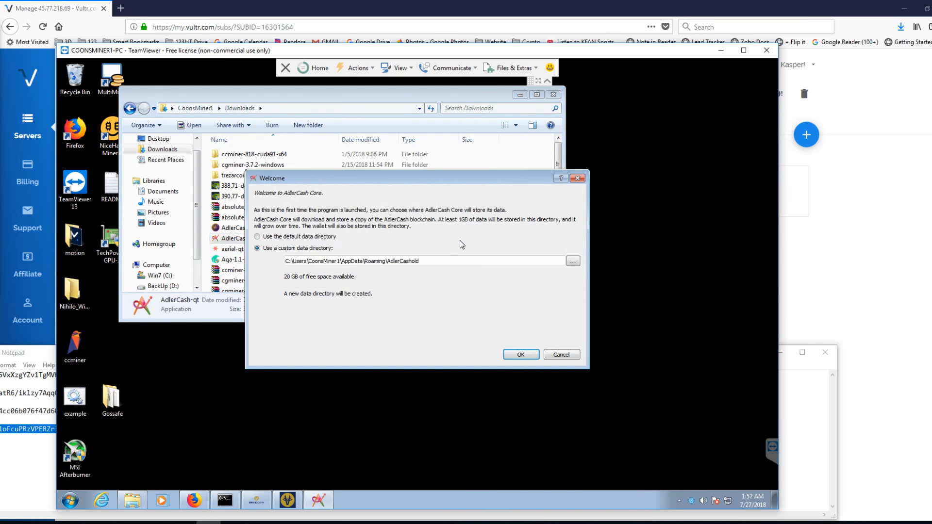
- Try to start AdlerCash Core with the AdlerCash folder in AppData Roaming as its custom data directory
click(573, 261)
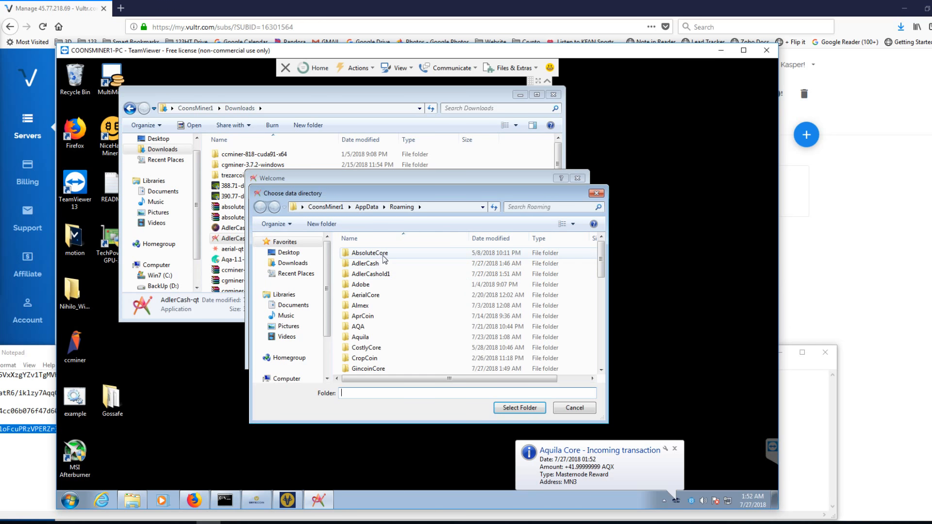
click(381, 263)
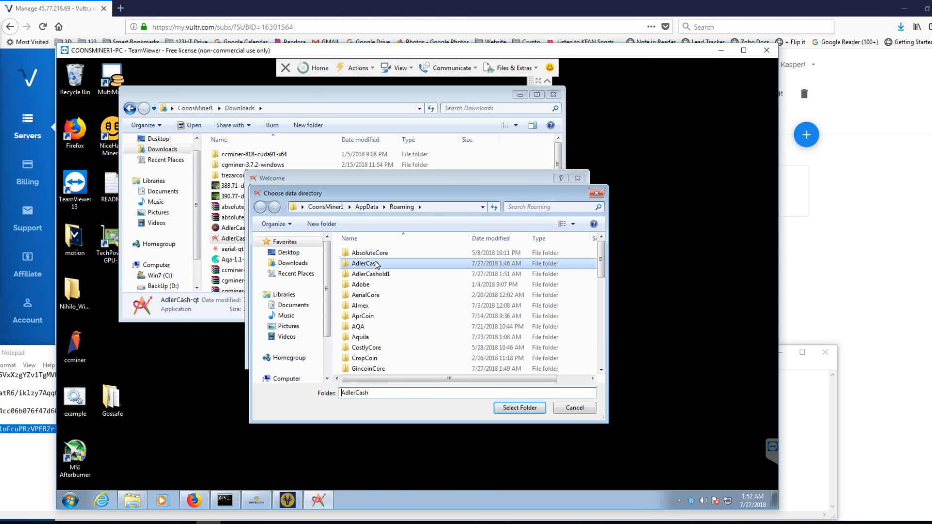
click(522, 408)
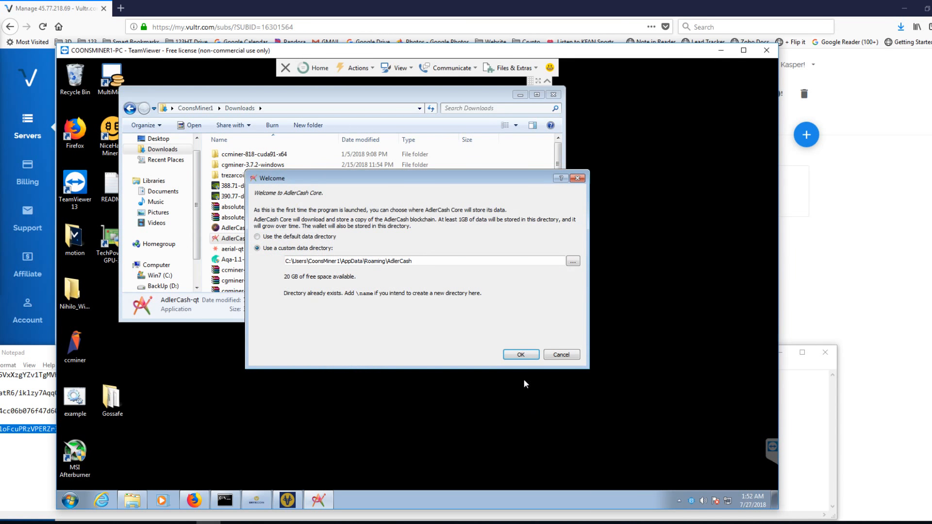
click(529, 354)
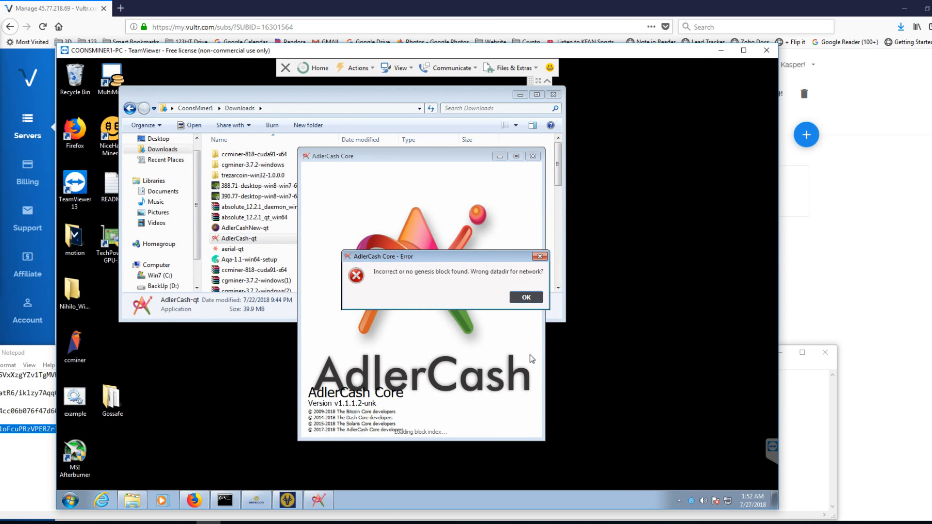
click(526, 297)
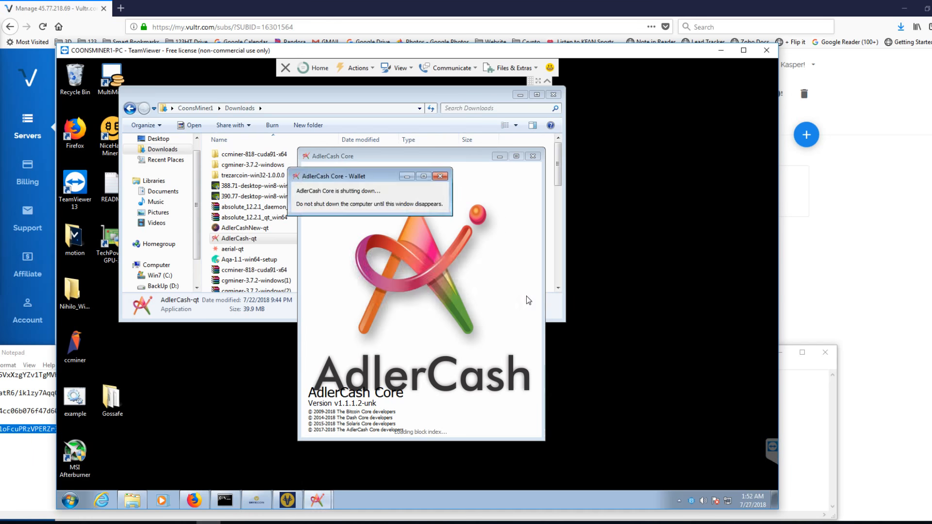
- Try to launch AdlerCash-qt from the Downloads folder again, allowing it to run
click(267, 239)
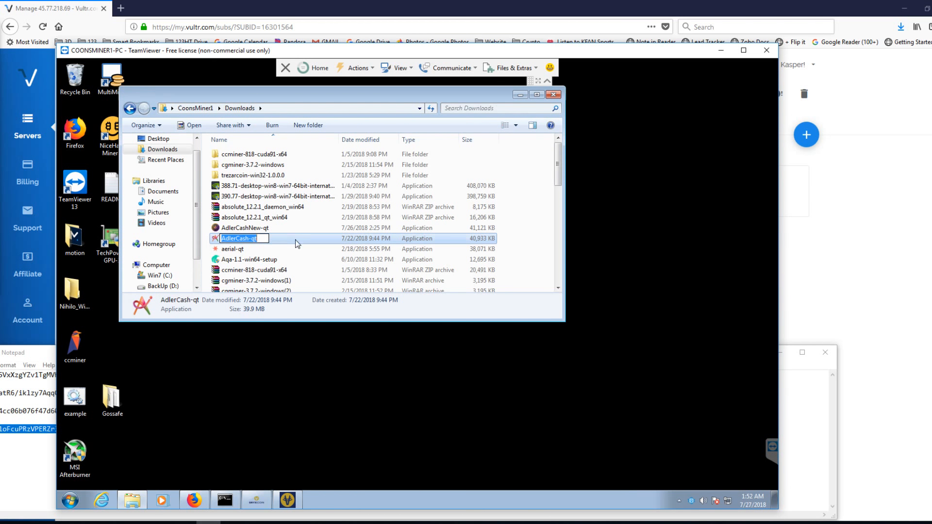
click(287, 257)
double_click(282, 240)
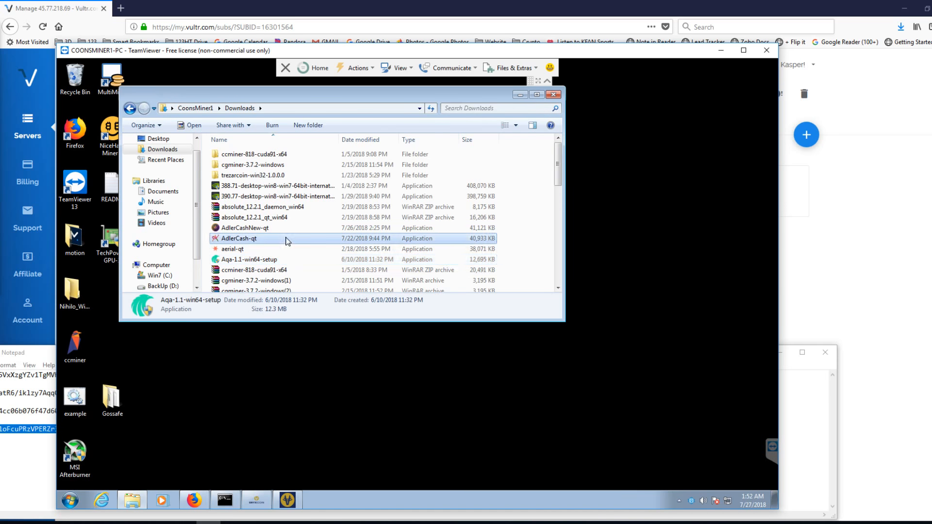
click(443, 288)
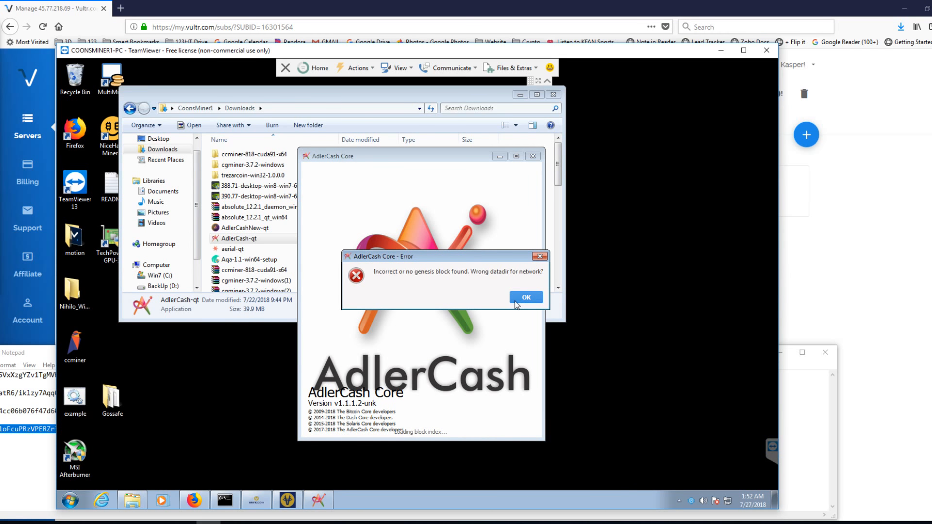
click(515, 302)
click(260, 230)
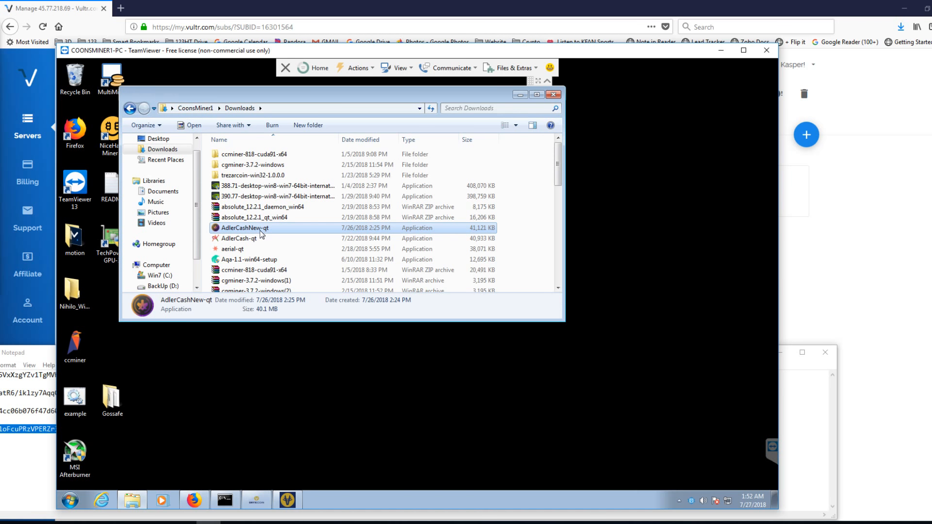
right_click(260, 230)
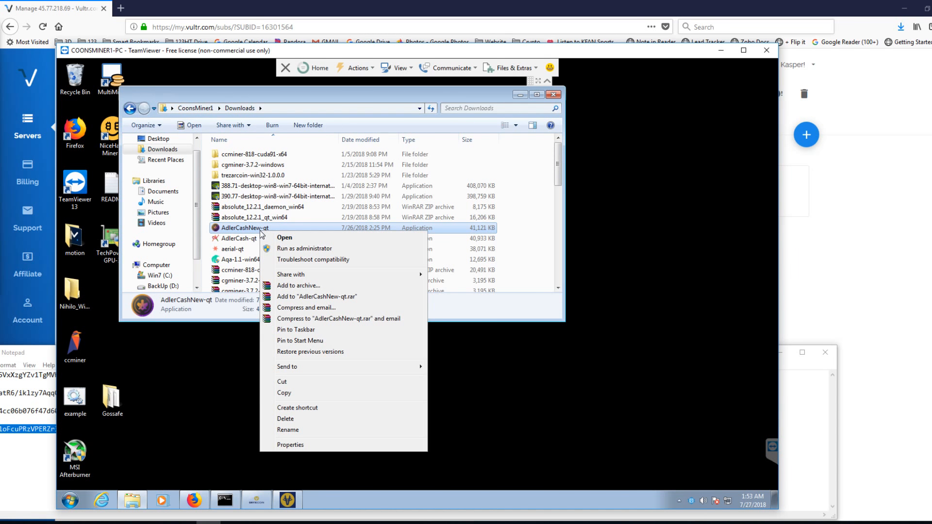
click(257, 228)
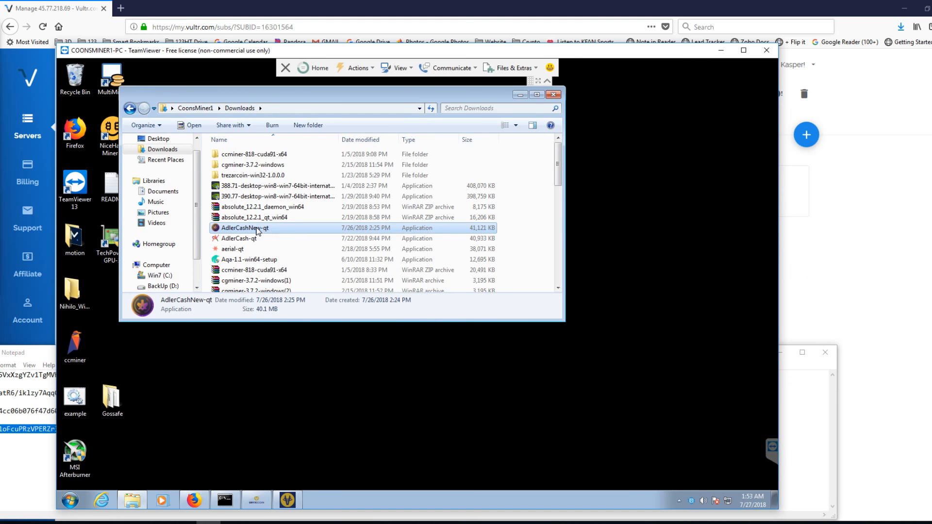
right_click(258, 228)
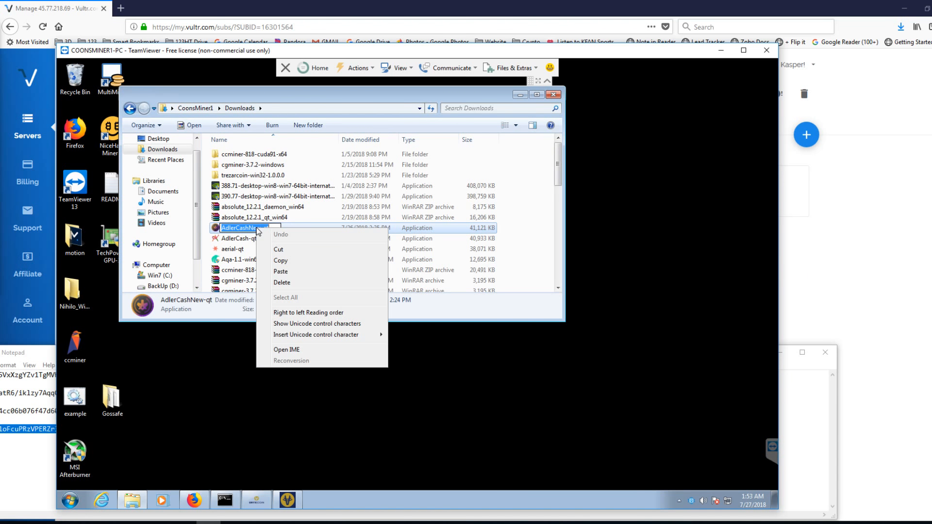
click(263, 370)
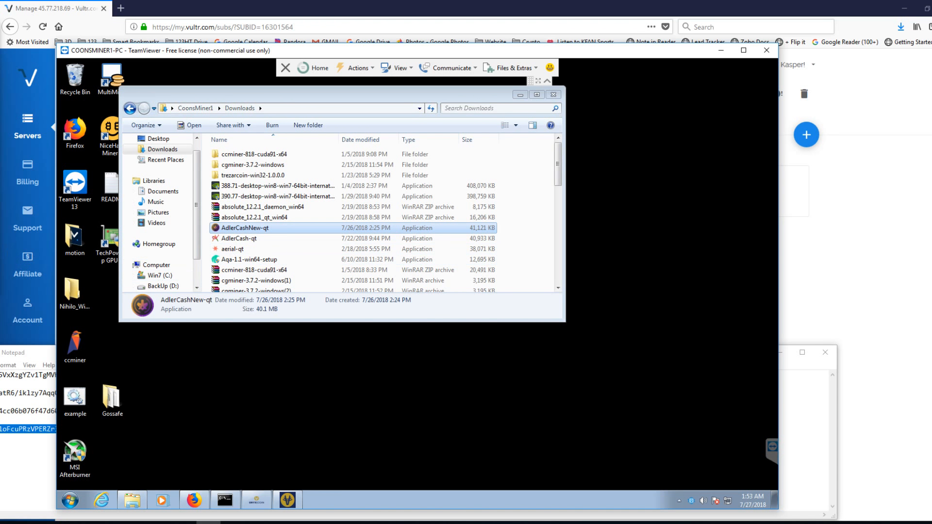